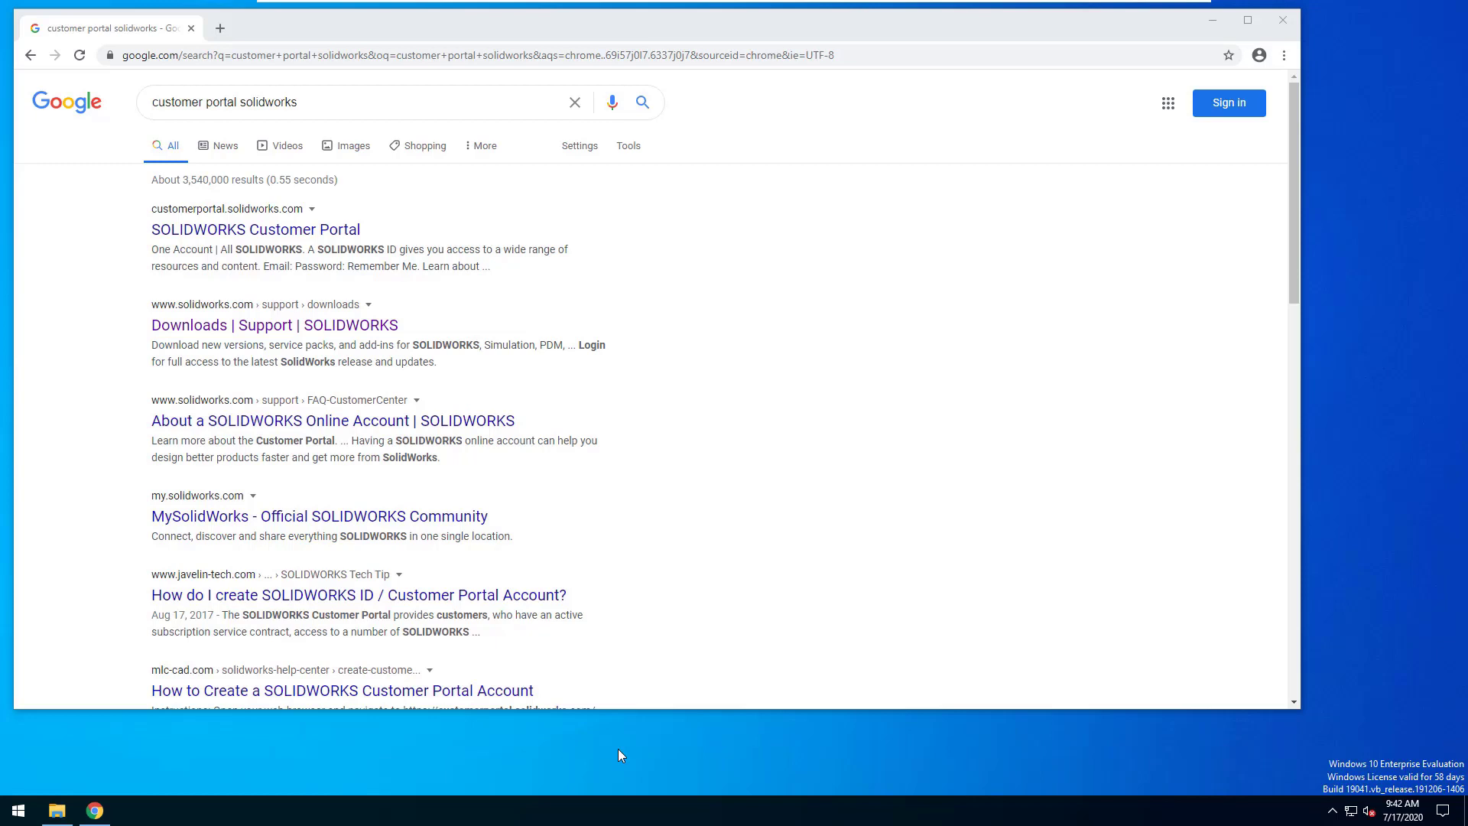
Step: Open the SOLIDWORKS Customer Portal search result and log in with your SOLIDWORKS ID
{"action": "left_click", "coordinate": [316, 230]}
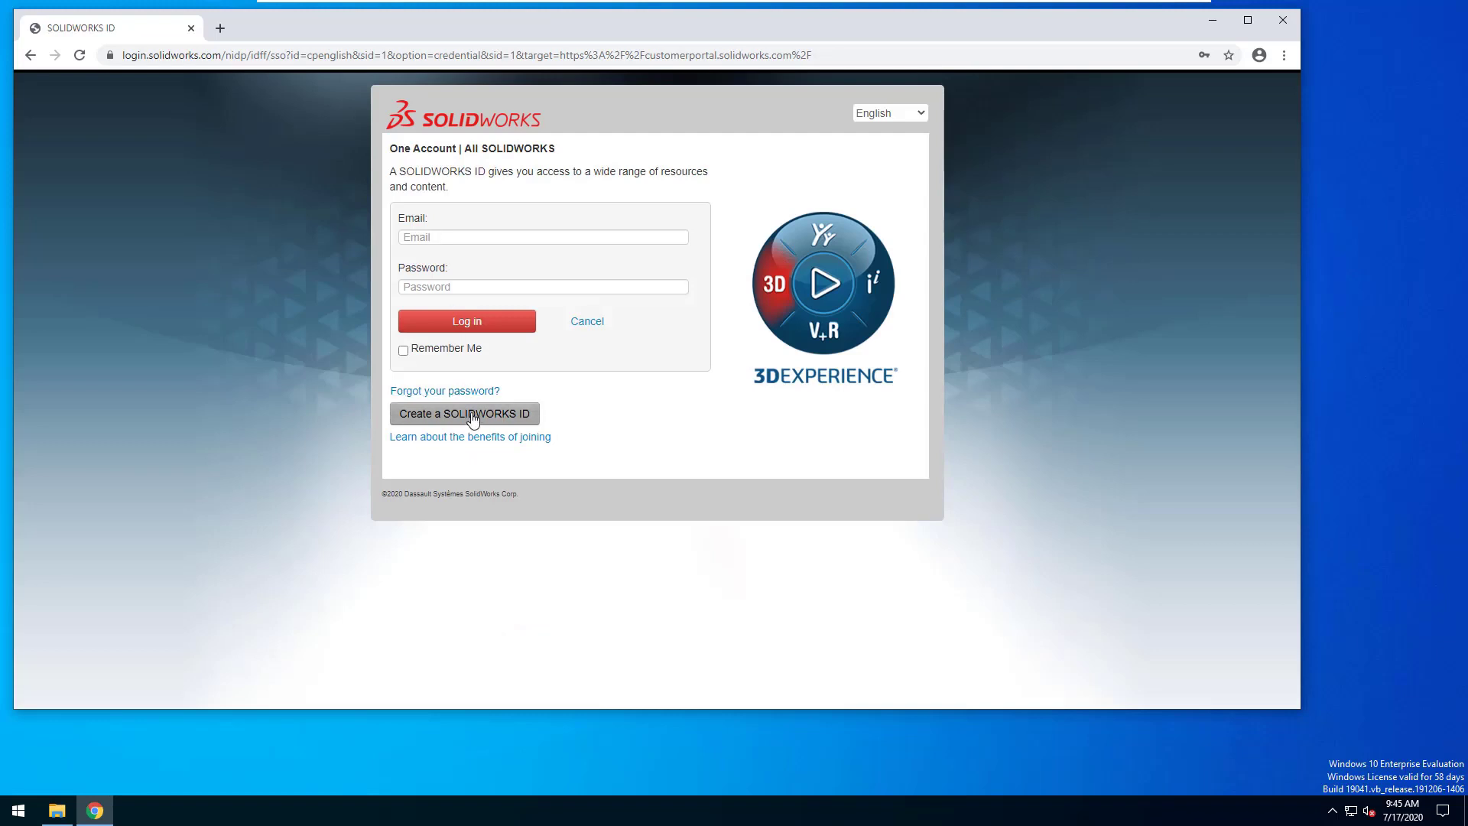
{"action": "left_click", "coordinate": [496, 330]}
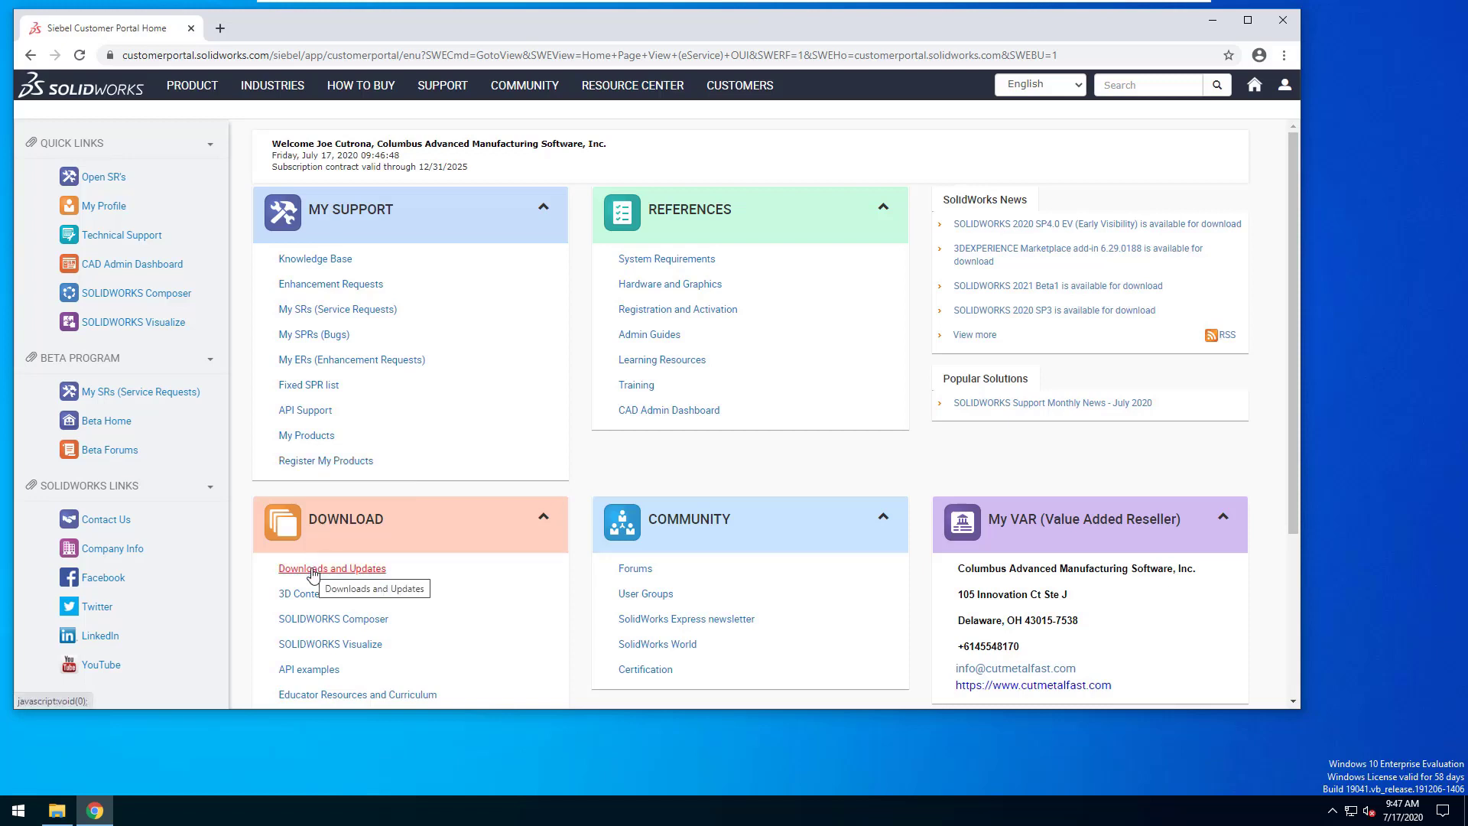
Step: Download the SOLIDWORKS 2020 SP 3.0 Products setup from Downloads and Updates, accepting the agreement
{"action": "left_click", "coordinate": [360, 566]}
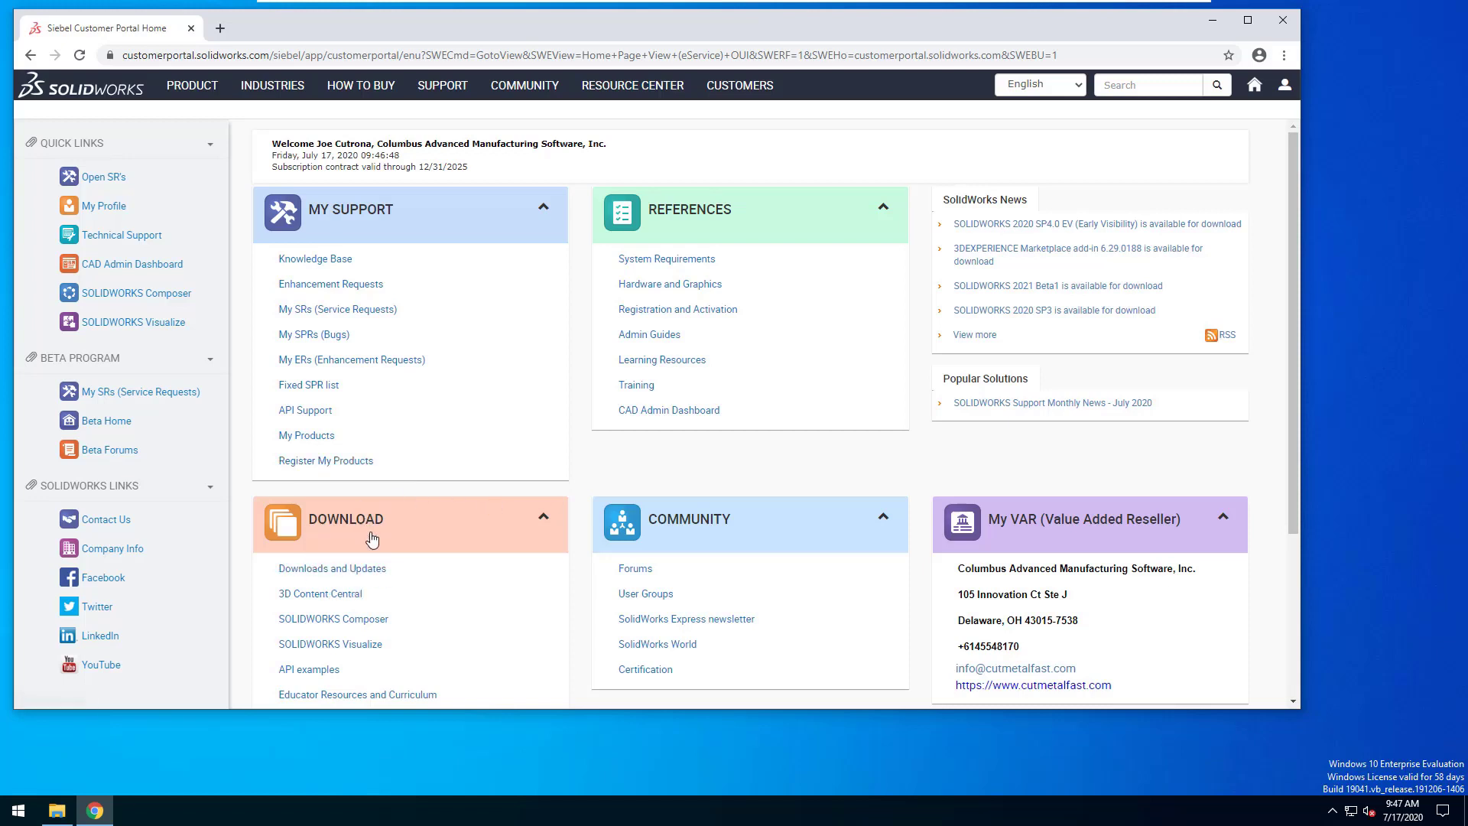
{"action": "left_click", "coordinate": [339, 566]}
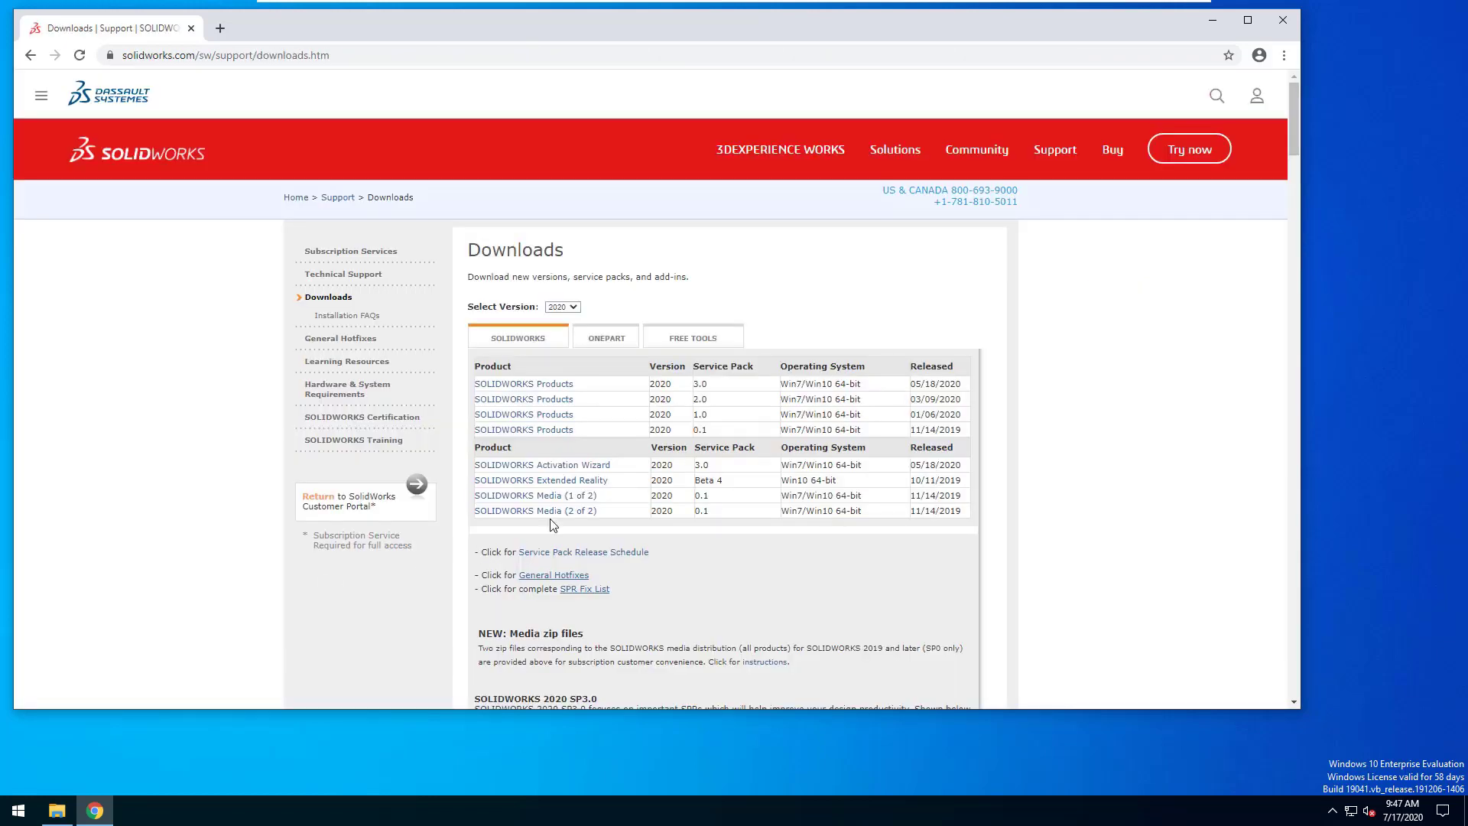
{"action": "left_click", "coordinate": [543, 386]}
{"action": "left_click", "coordinate": [603, 667]}
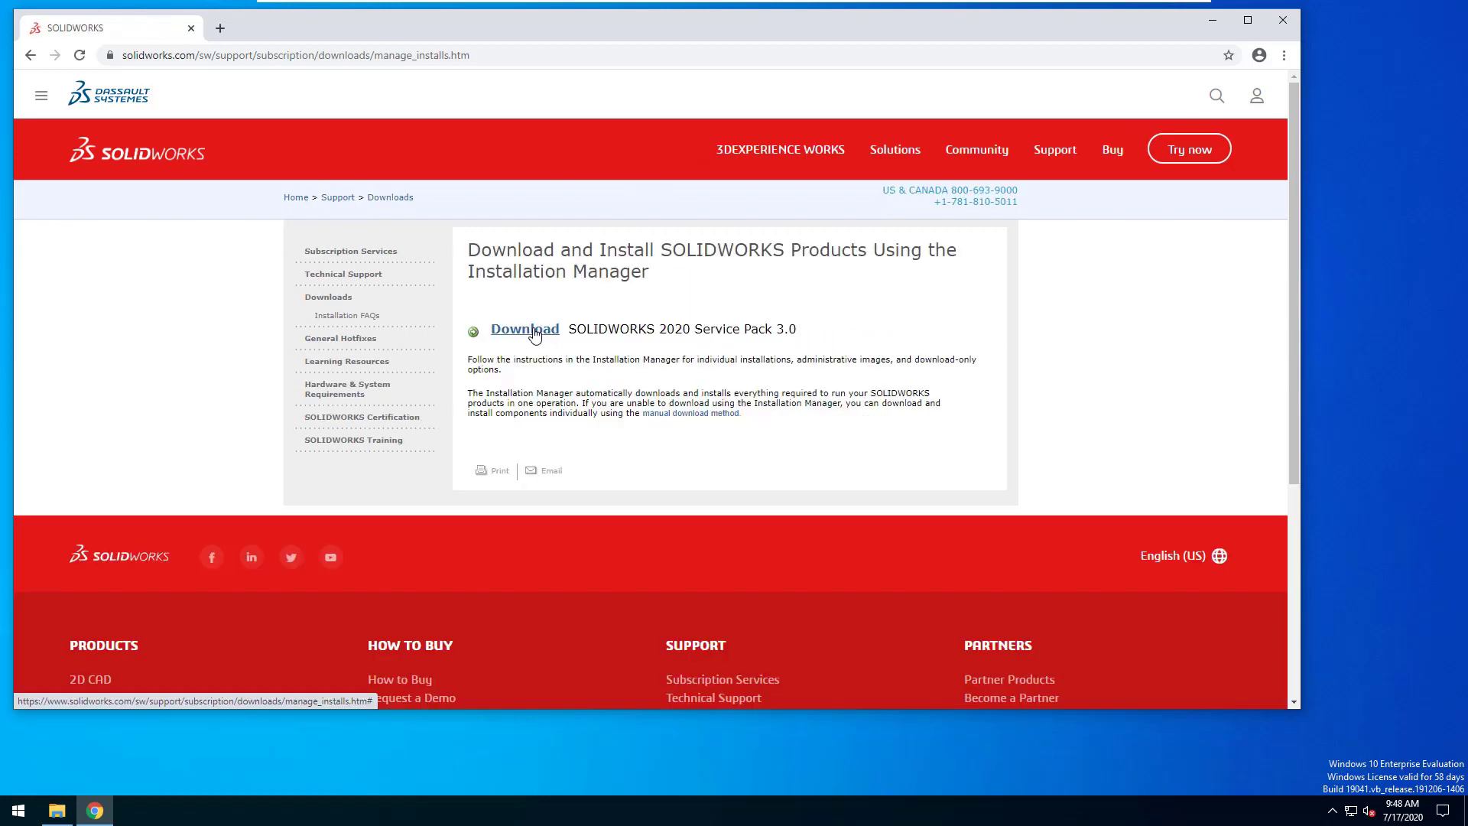
{"action": "left_click", "coordinate": [534, 334]}
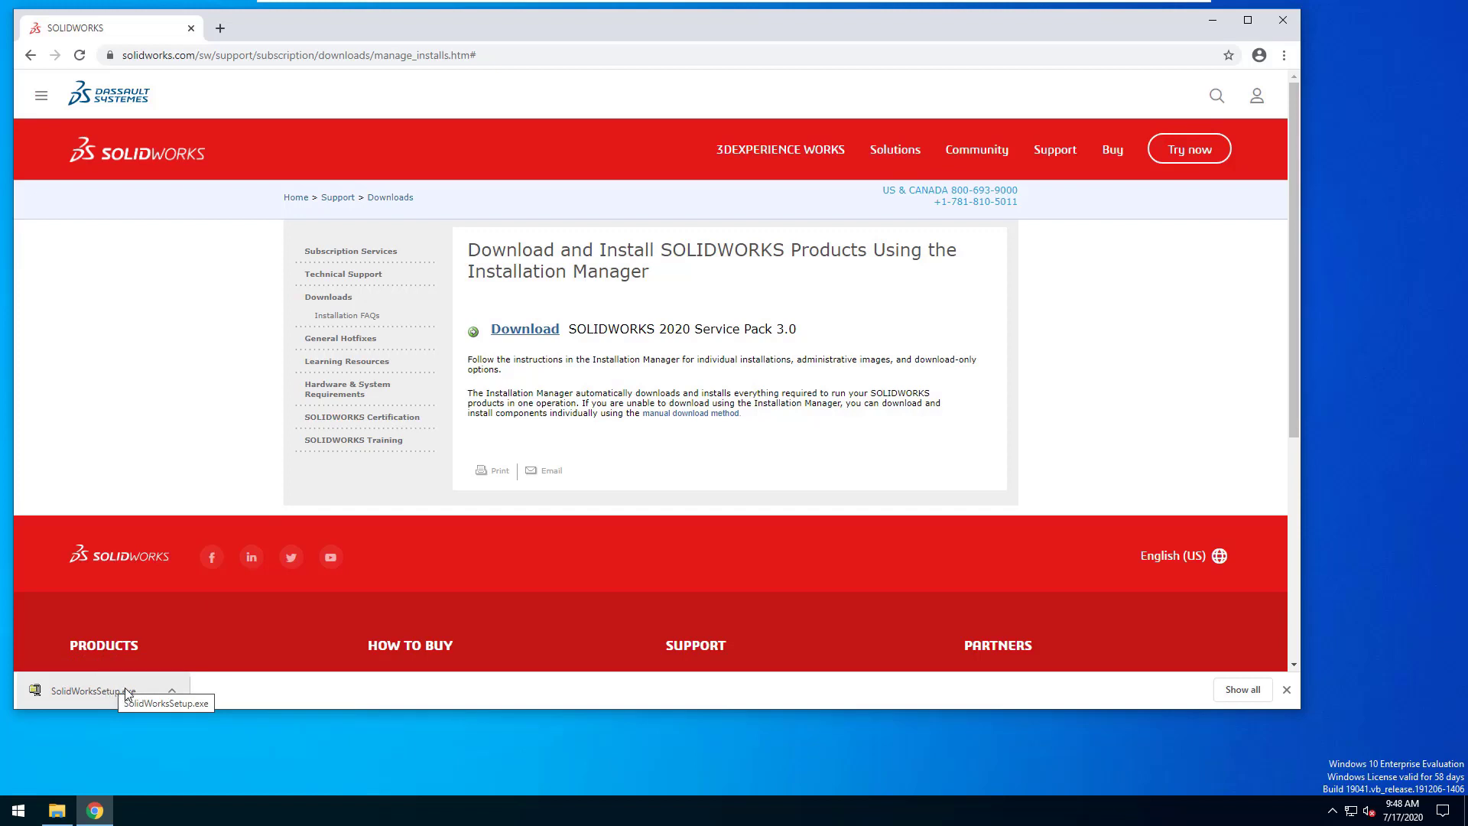
Step: Locate the downloaded SolidWorksSetup file in the Downloads folder, then close the folder
{"action": "left_click", "coordinate": [58, 812]}
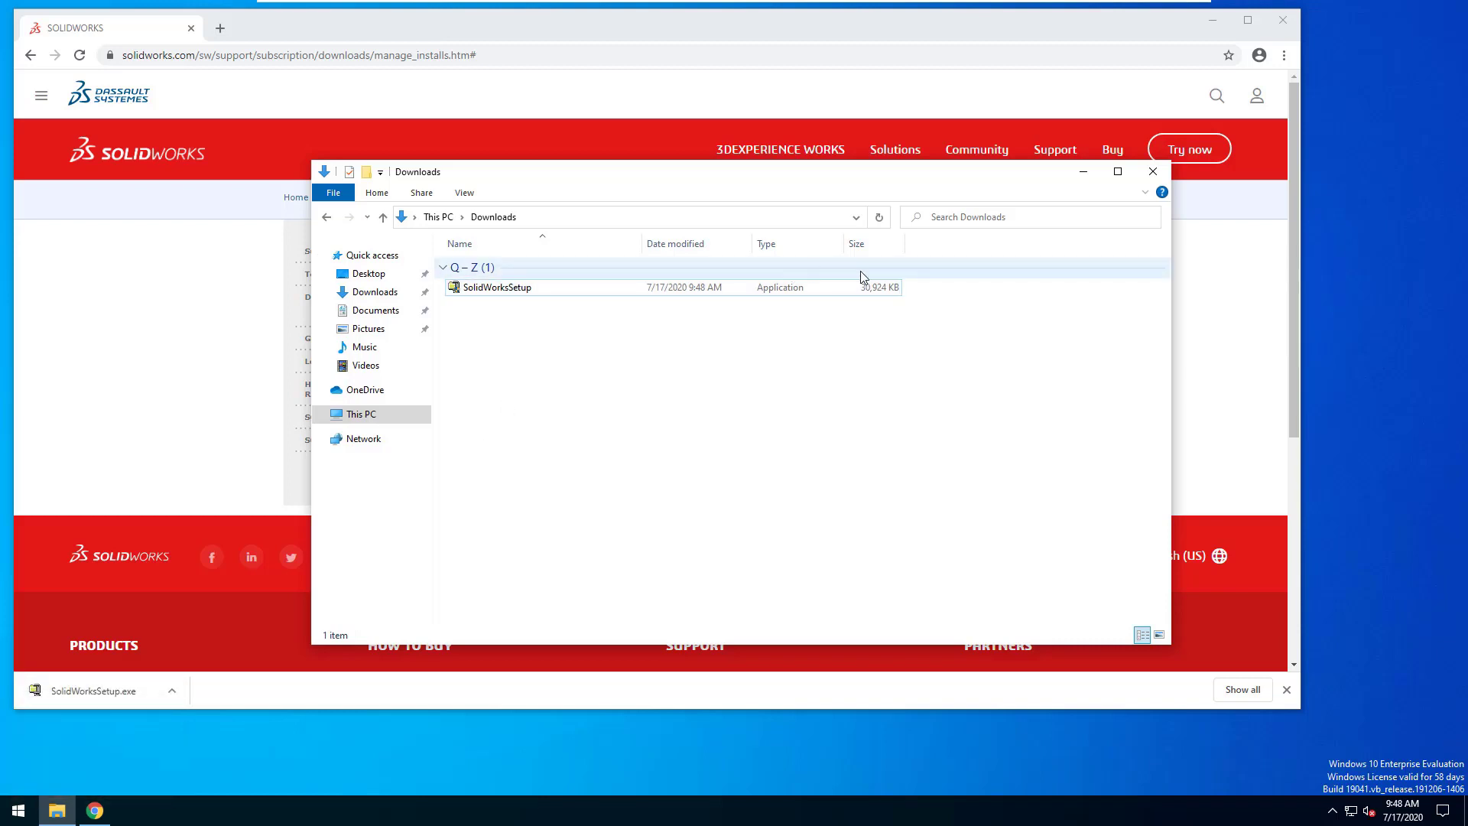
{"action": "left_click", "coordinate": [864, 288]}
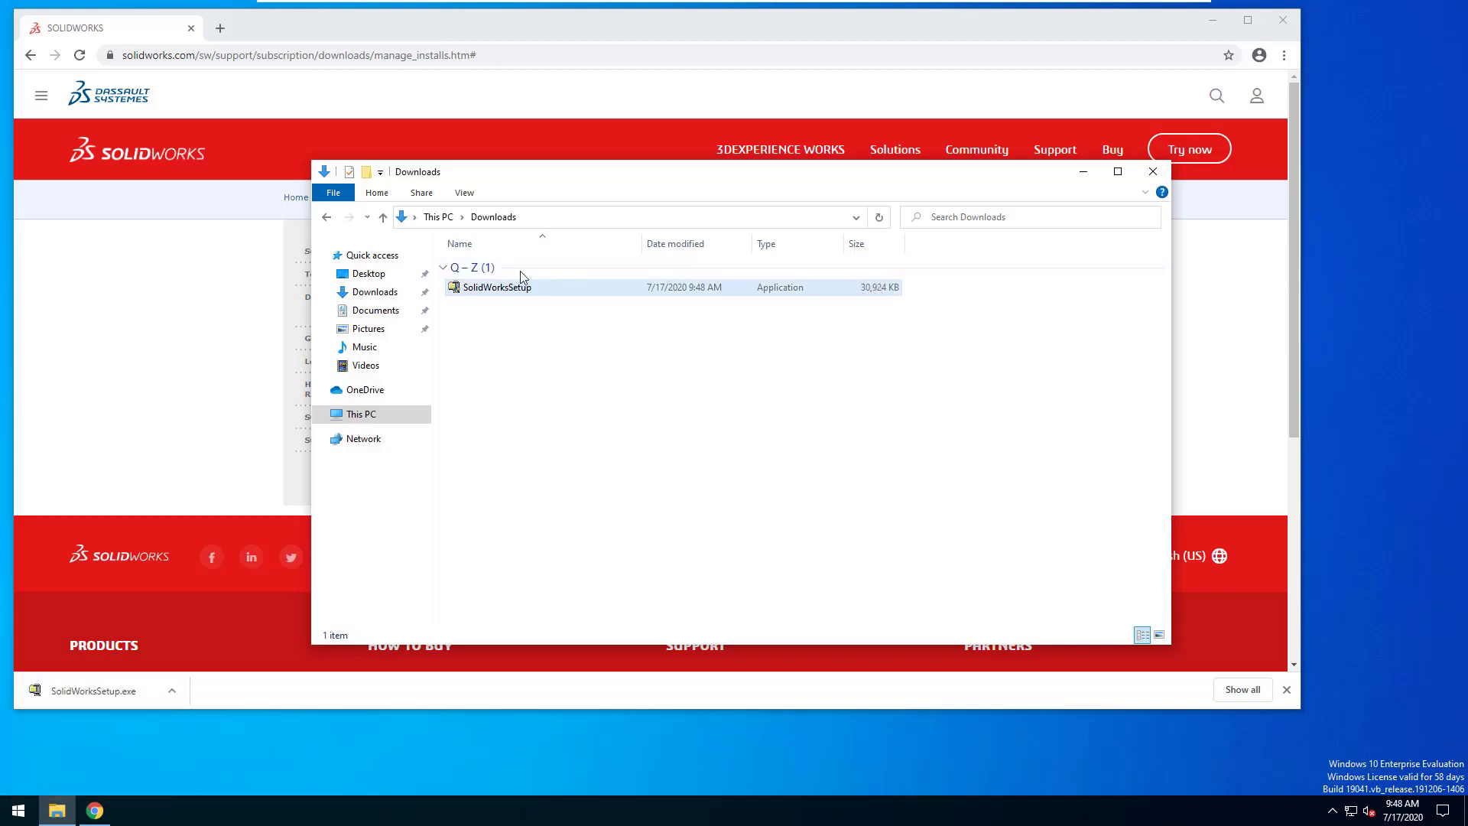
{"action": "left_click", "coordinate": [1153, 173]}
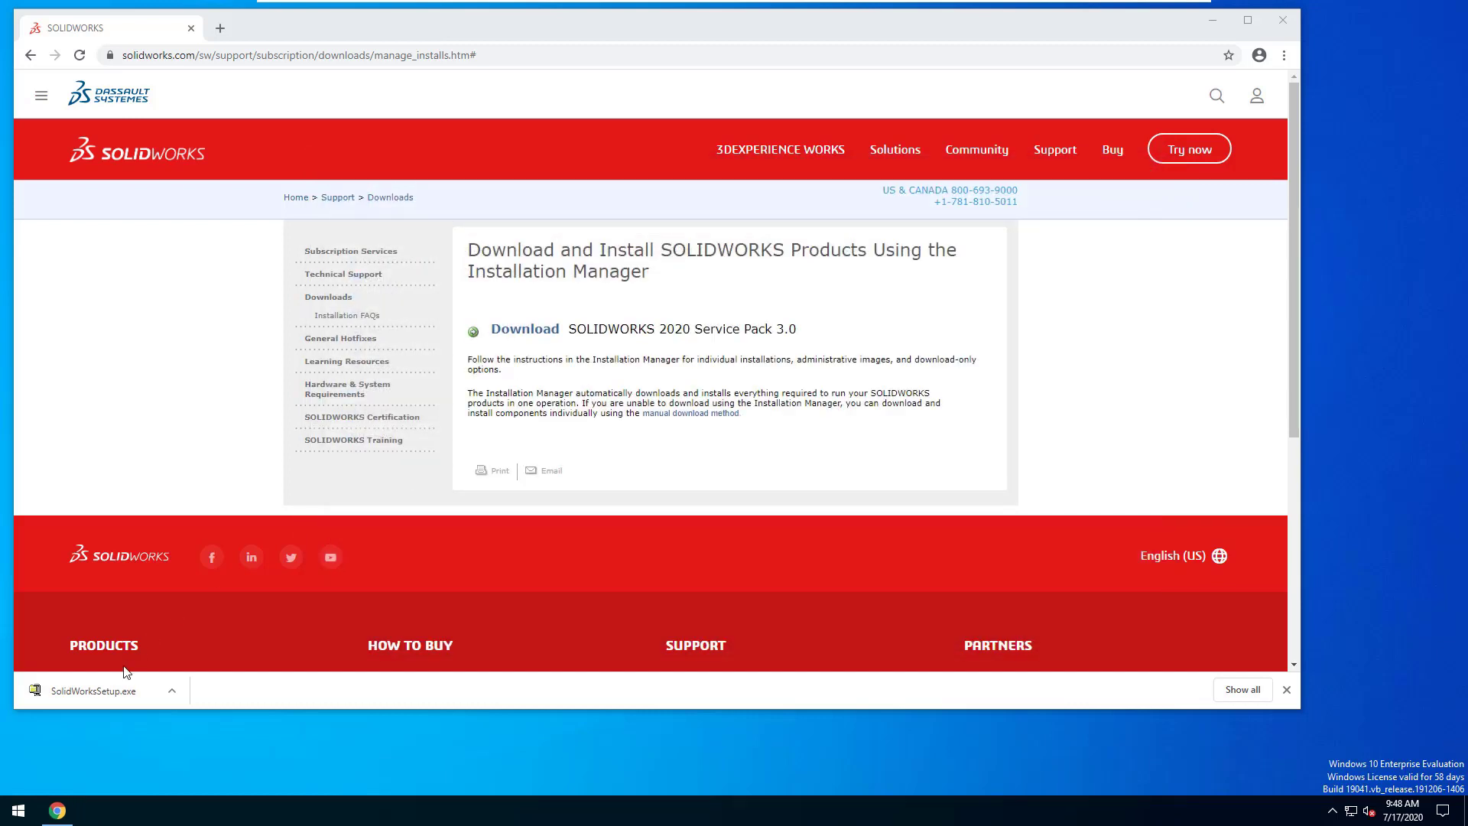
Step: Run SolidWorksSetup.exe, approve the UAC prompt, and unzip its 197 files
{"action": "left_click", "coordinate": [172, 692]}
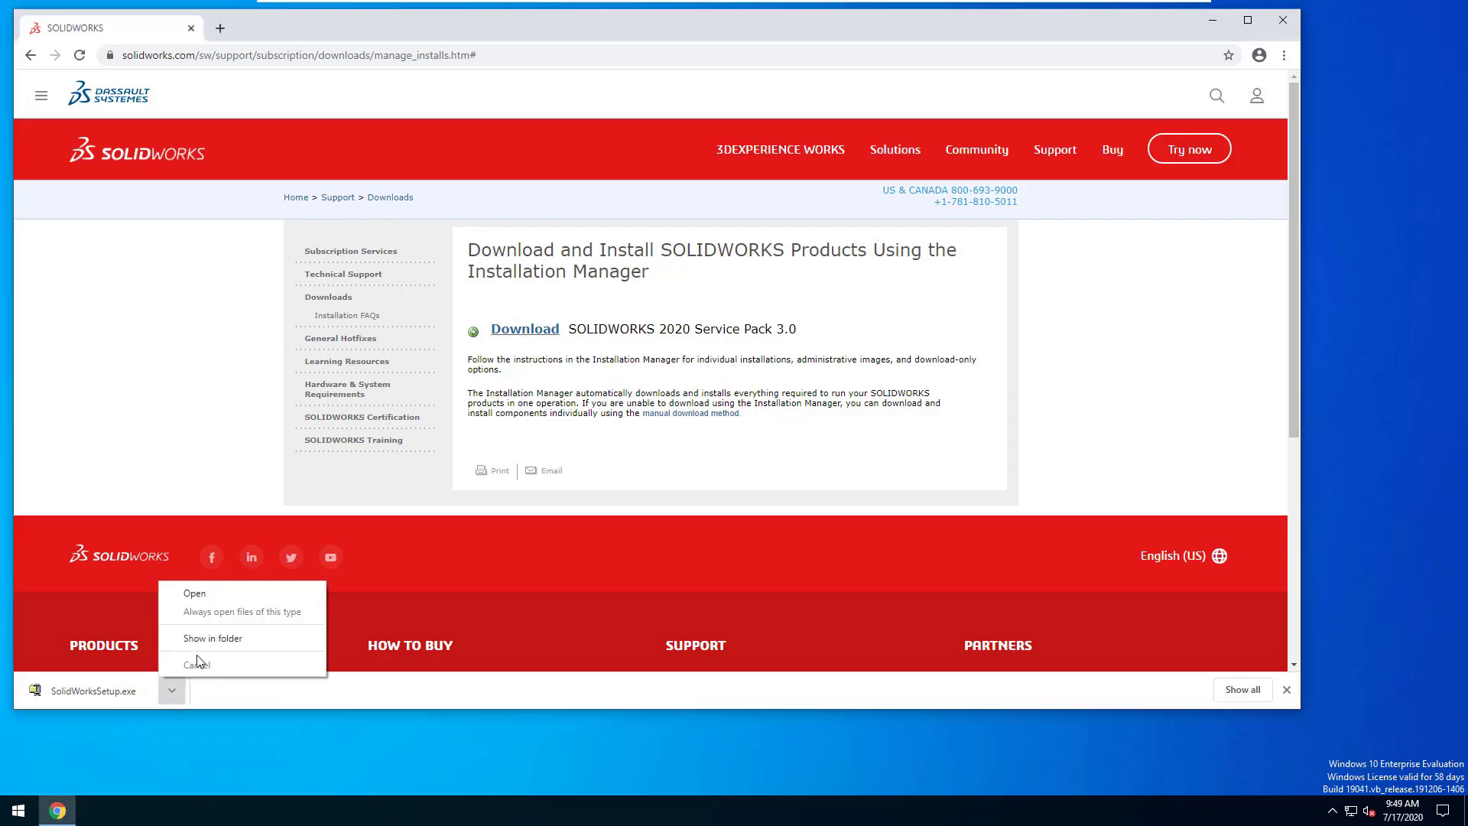
{"action": "left_click", "coordinate": [202, 595]}
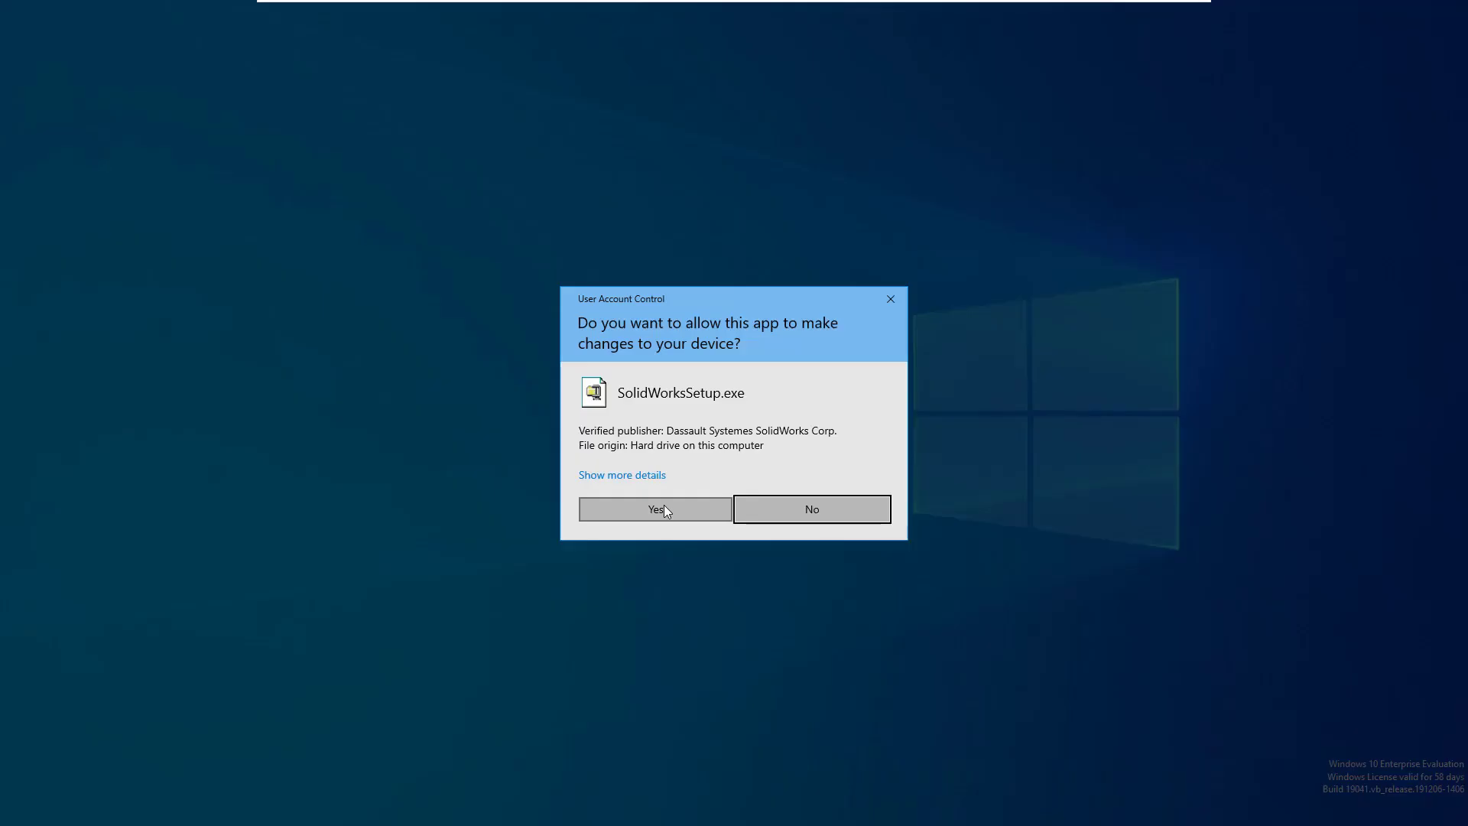
{"action": "left_click", "coordinate": [664, 505]}
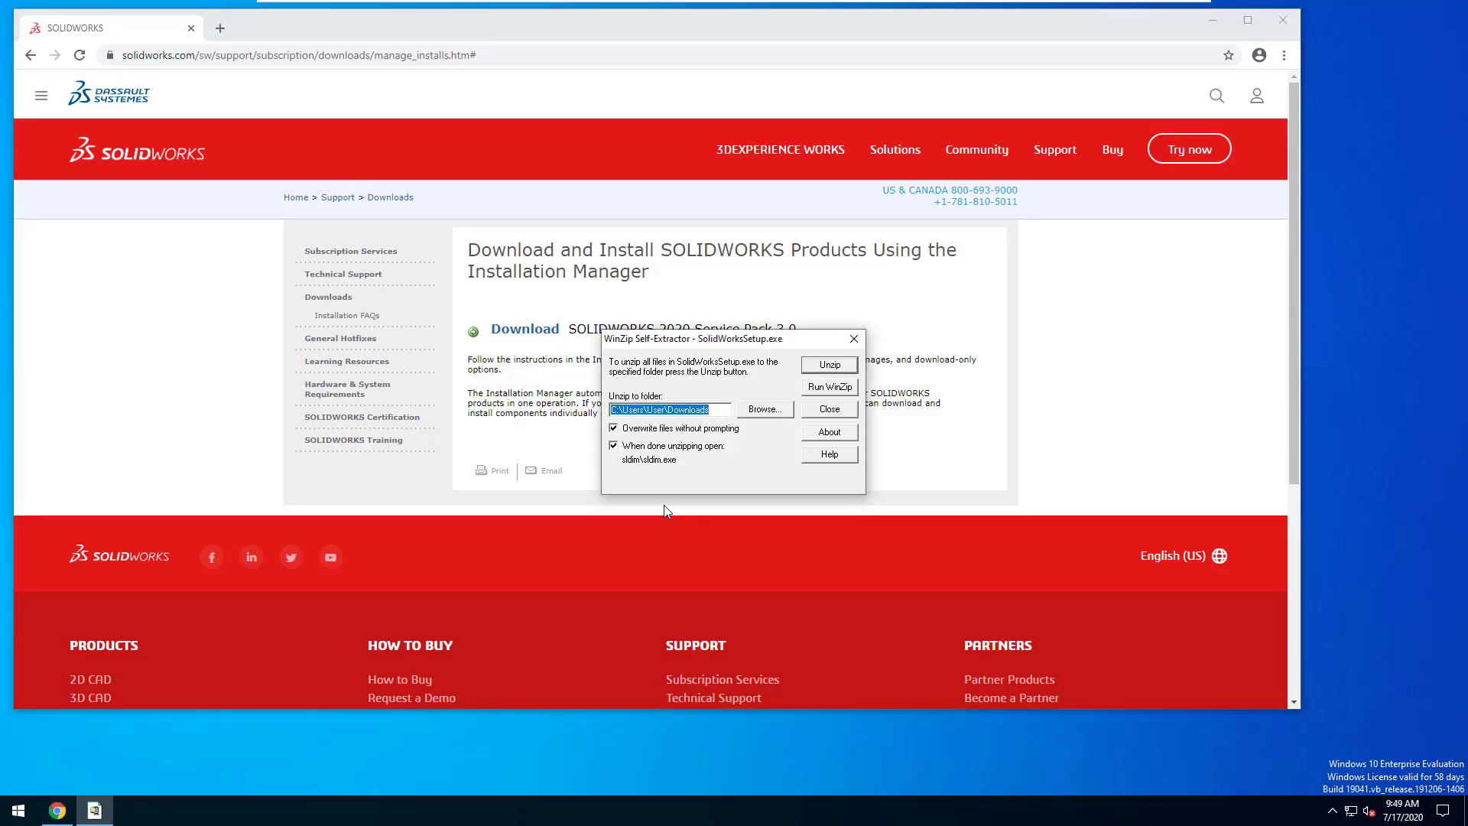
{"action": "left_click", "coordinate": [835, 369]}
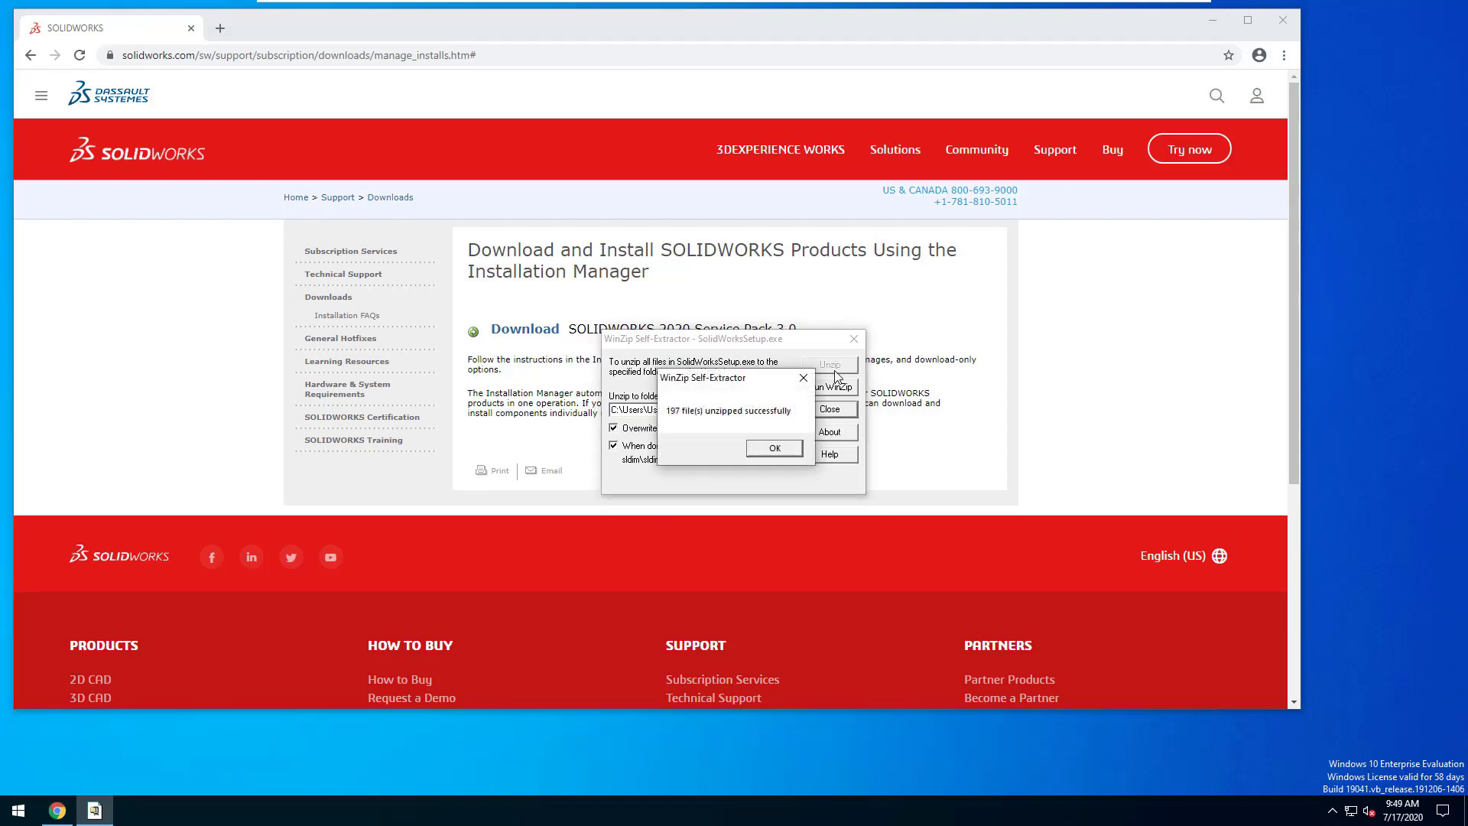
{"action": "left_click", "coordinate": [771, 450]}
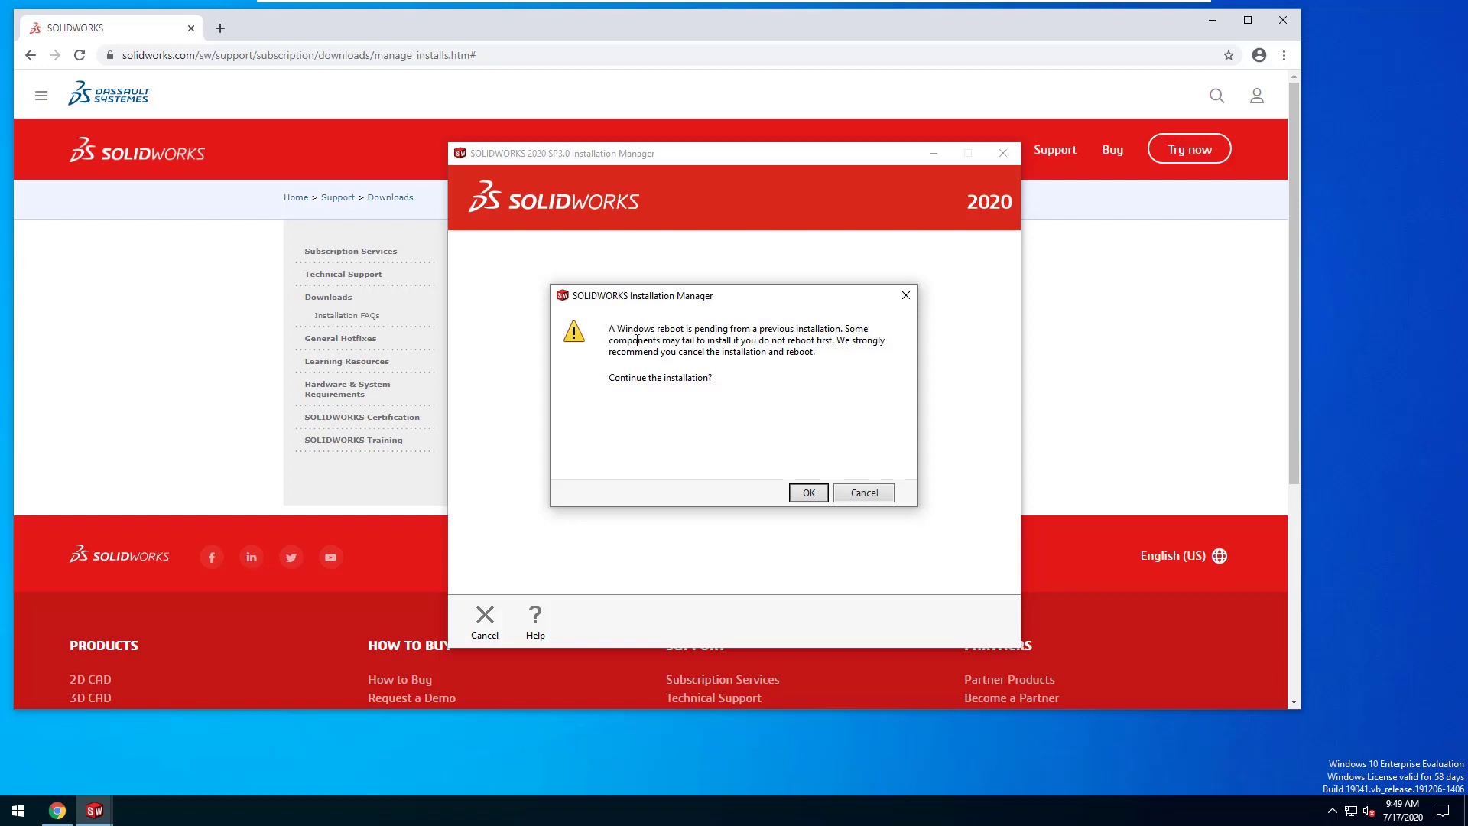
Step: Note the pending-reboot warning and continue the installation anyway
{"action": "left_click_drag", "start_coordinate": [611, 330], "coordinate": [751, 333]}
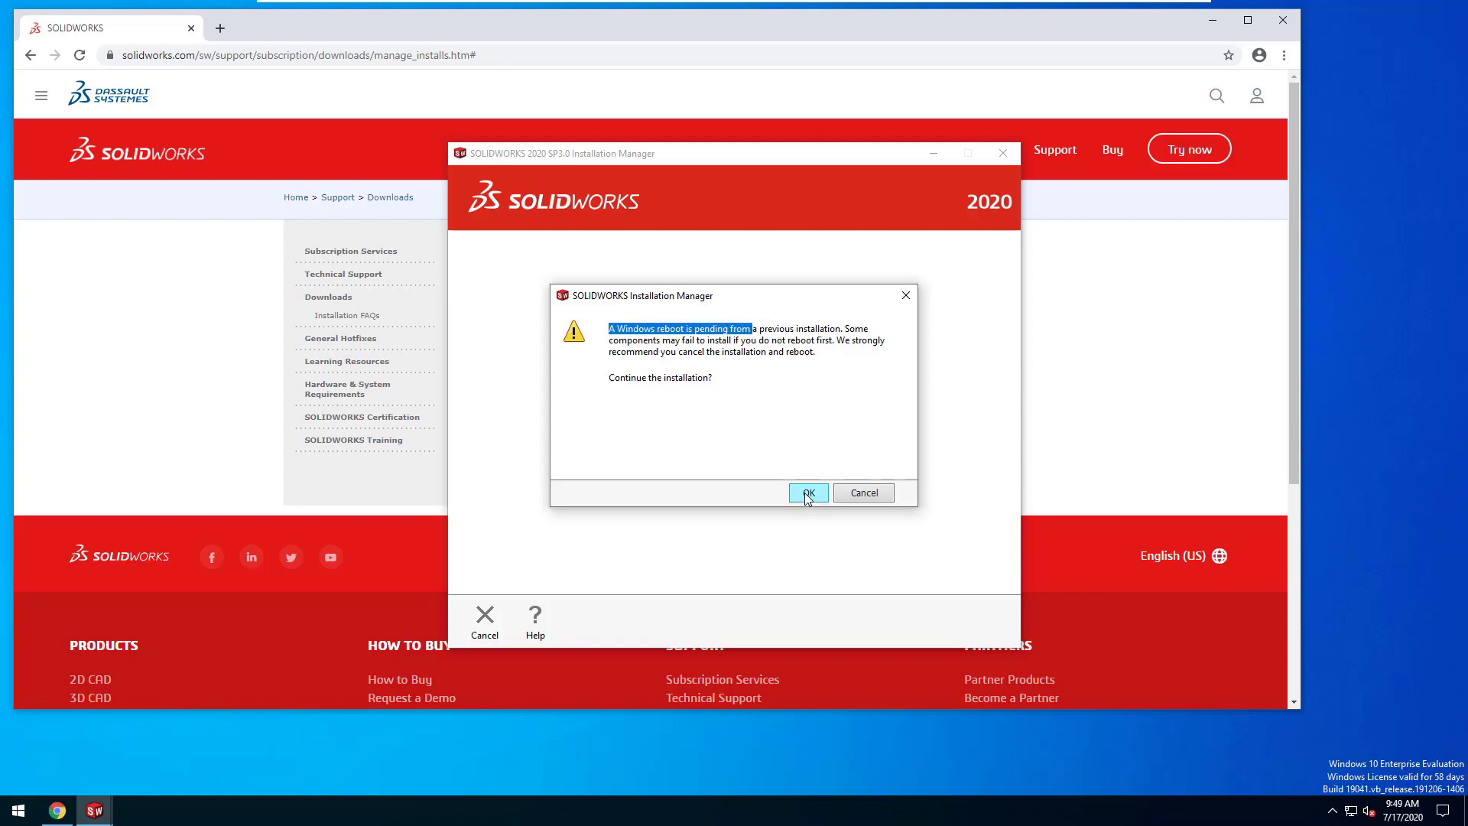
{"action": "left_click_drag", "start_coordinate": [722, 351], "coordinate": [805, 350]}
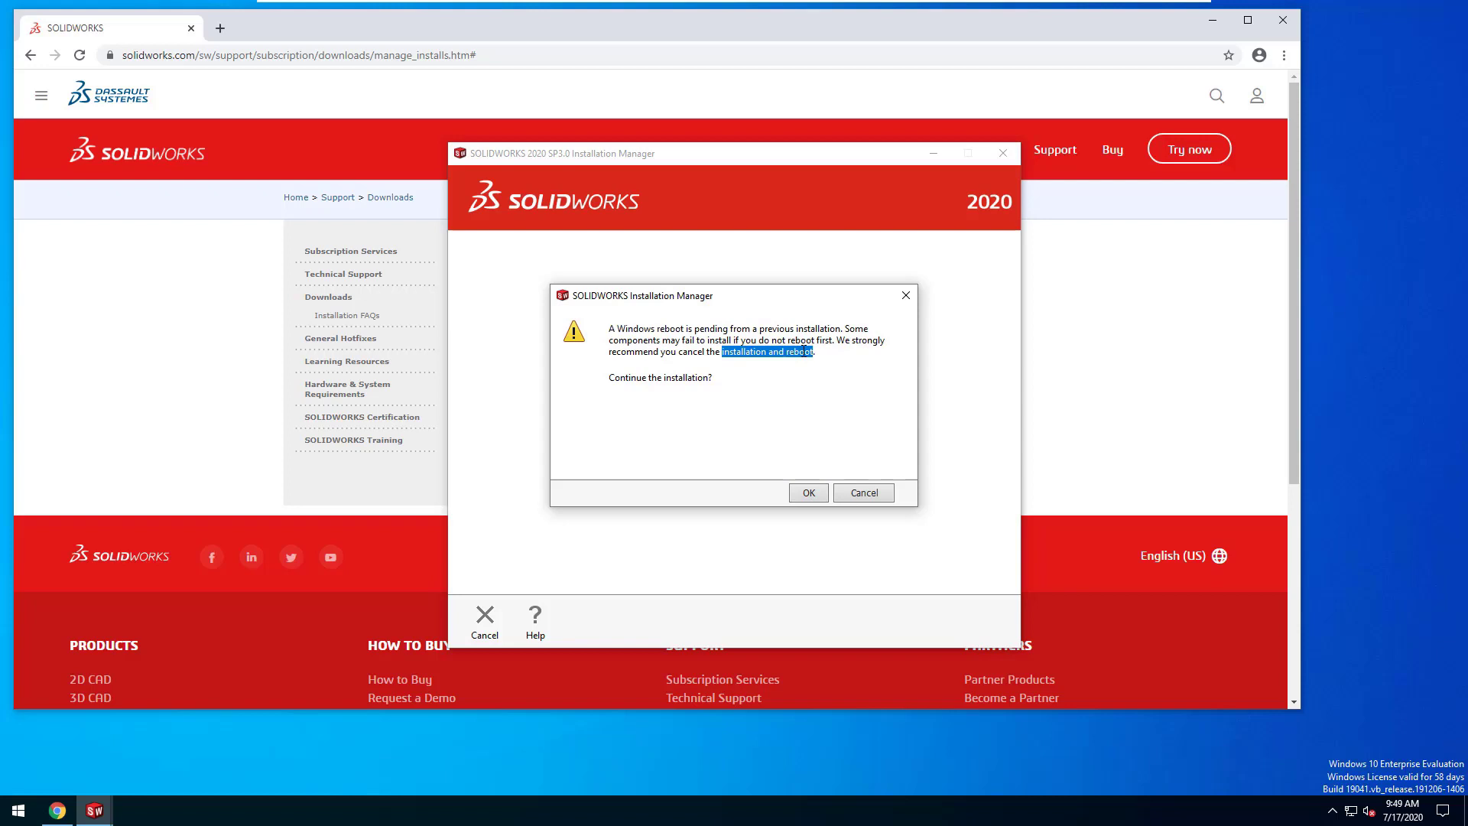
{"action": "left_click", "coordinate": [808, 492]}
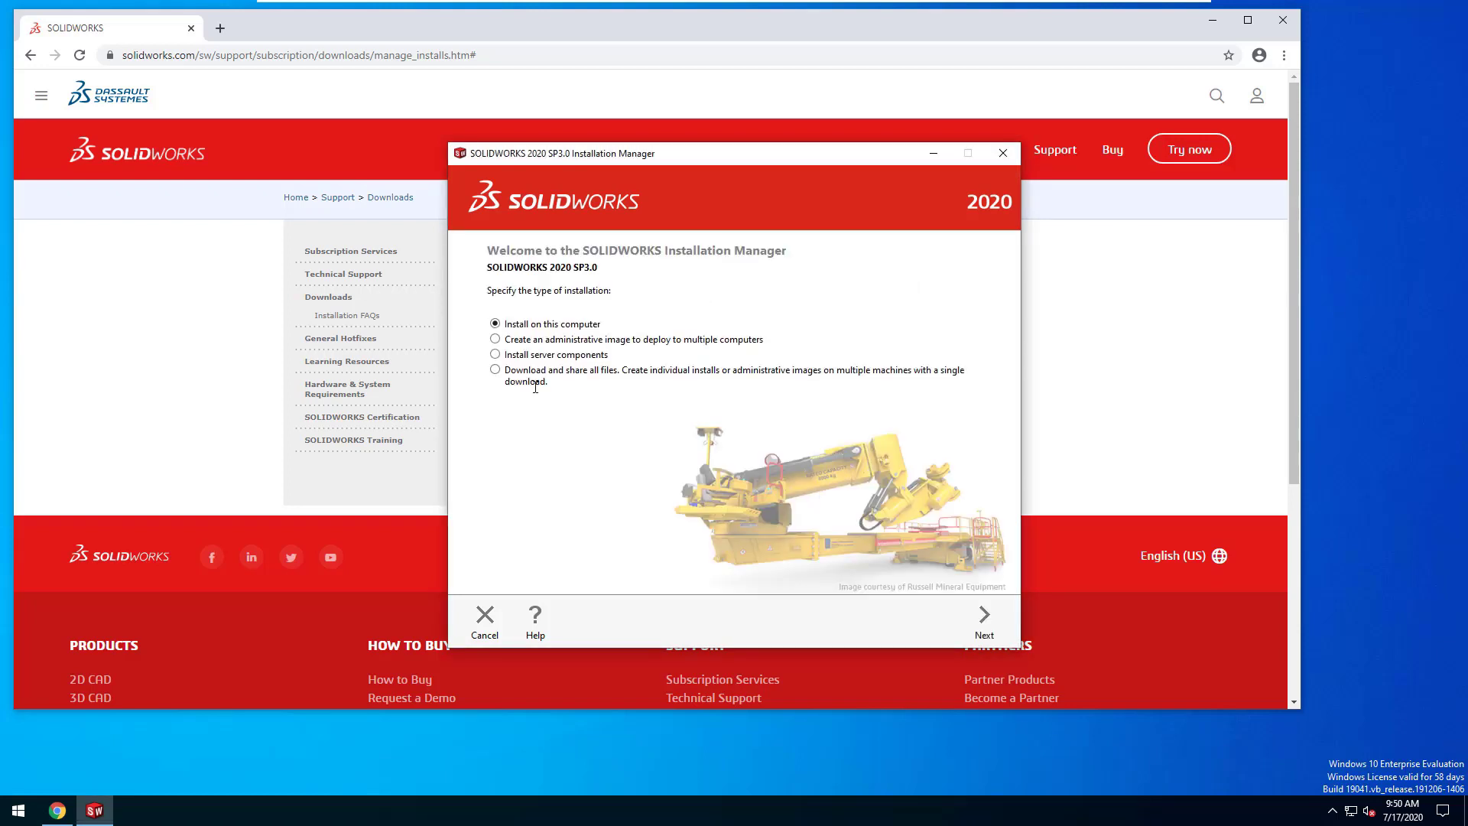
Step: Download and share all 2020 SP3.0 files after entering the serial and accepting the license
{"action": "left_click", "coordinate": [495, 370]}
{"action": "left_click", "coordinate": [984, 619]}
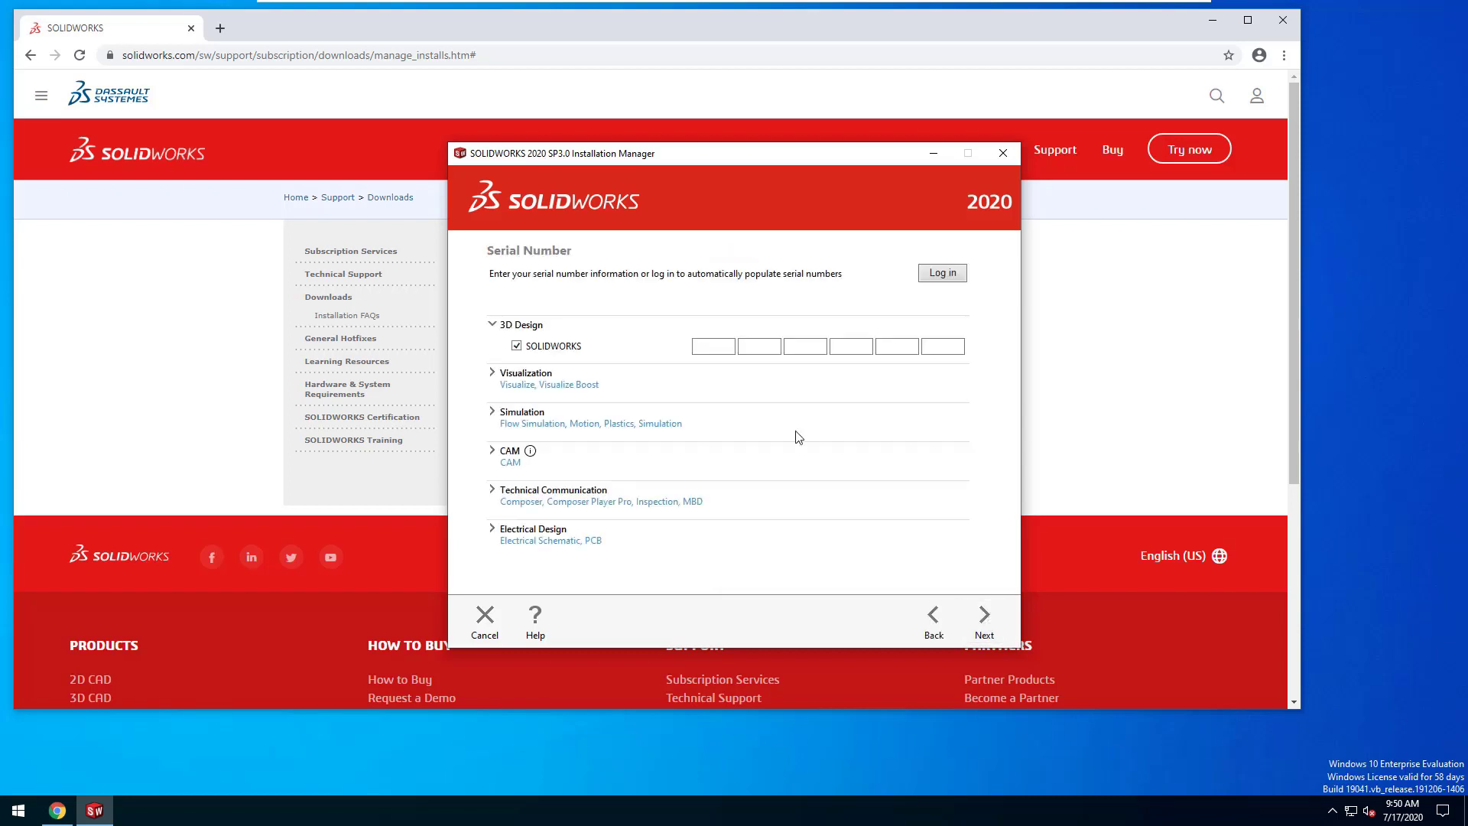
{"action": "left_click", "coordinate": [722, 348]}
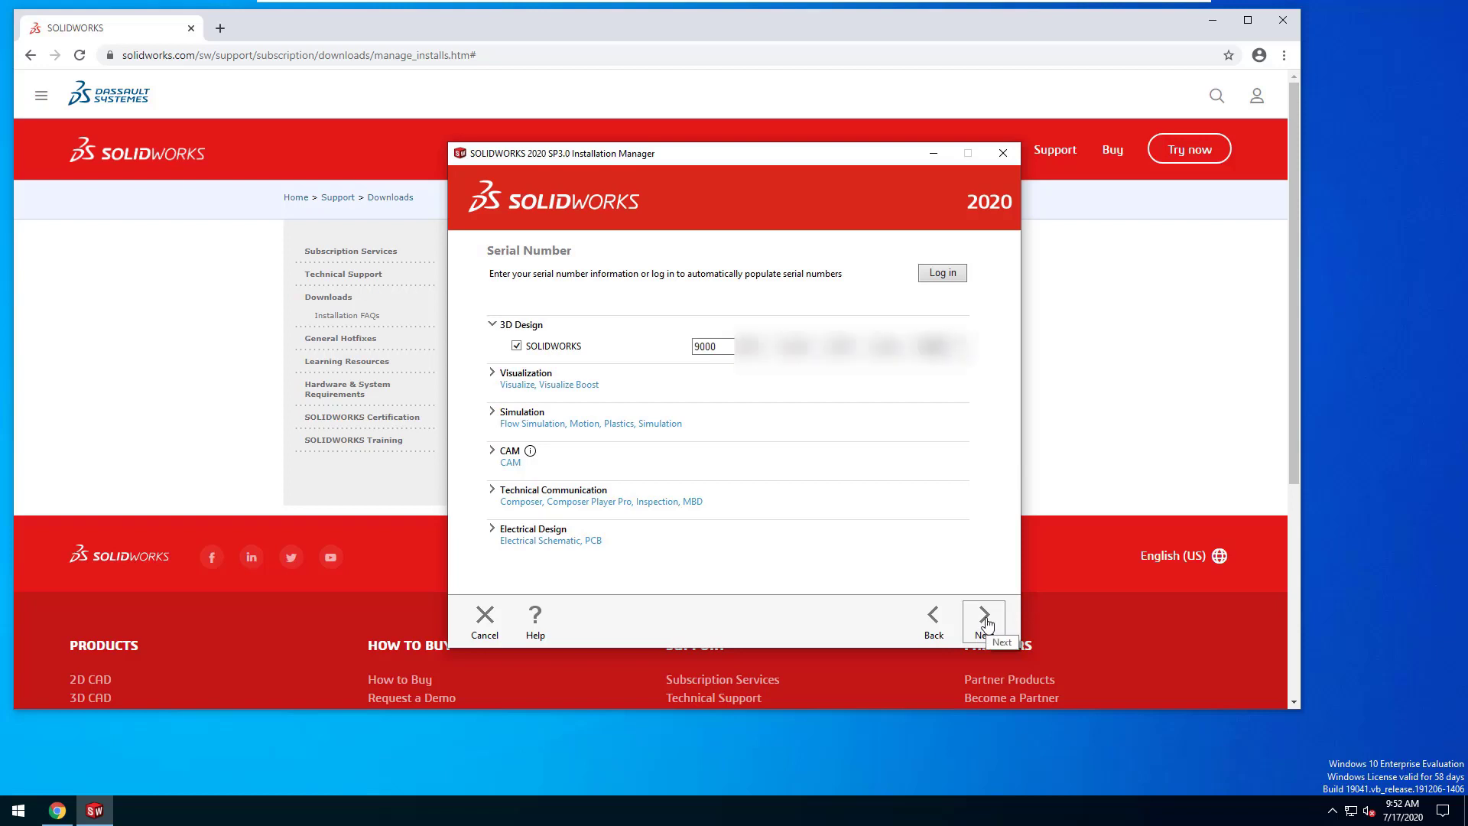
{"action": "left_click", "coordinate": [986, 623]}
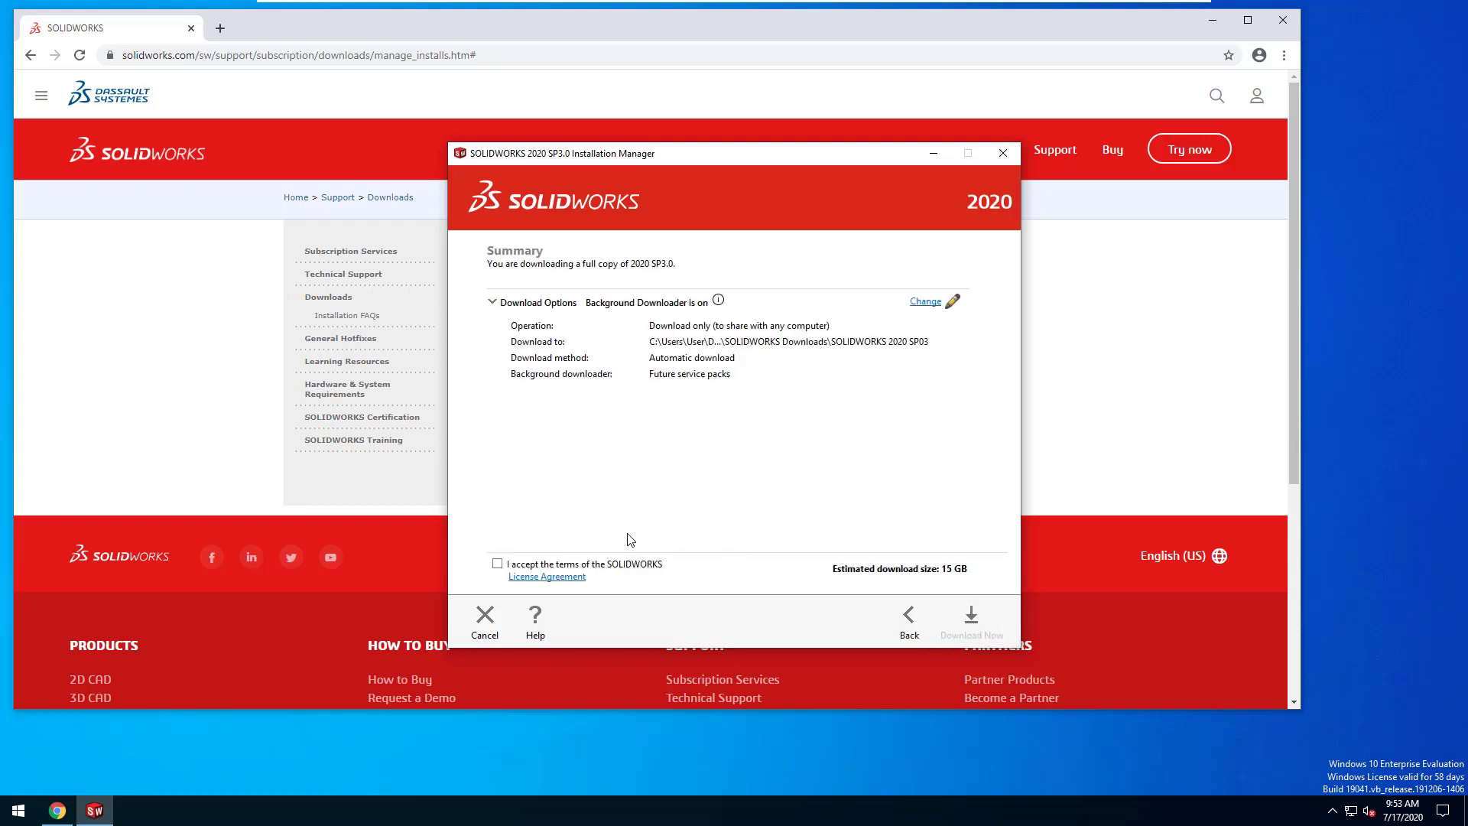
{"action": "left_click", "coordinate": [497, 563]}
{"action": "left_click", "coordinate": [973, 623]}
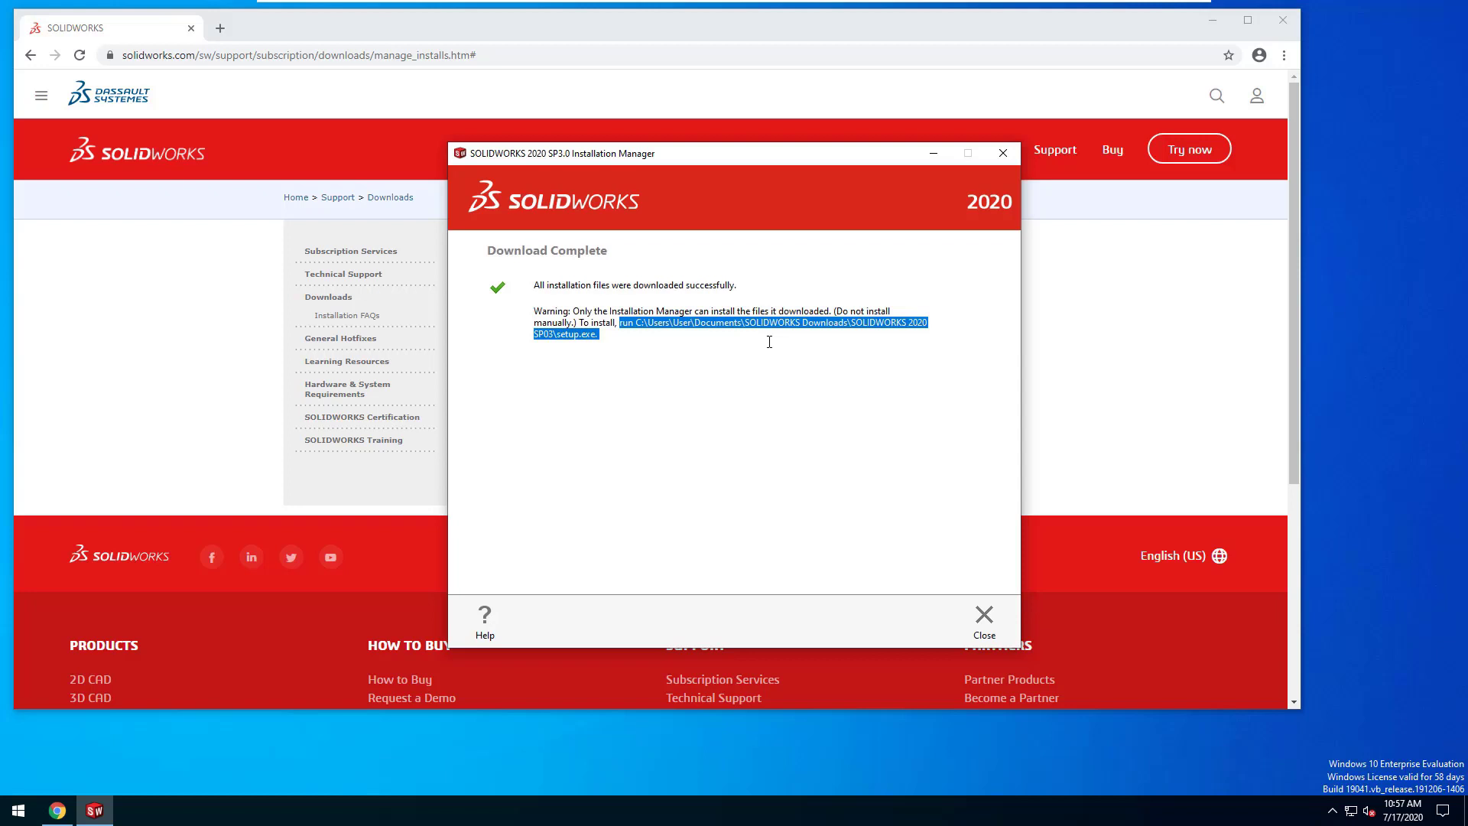
{"action": "left_click", "coordinate": [986, 618]}
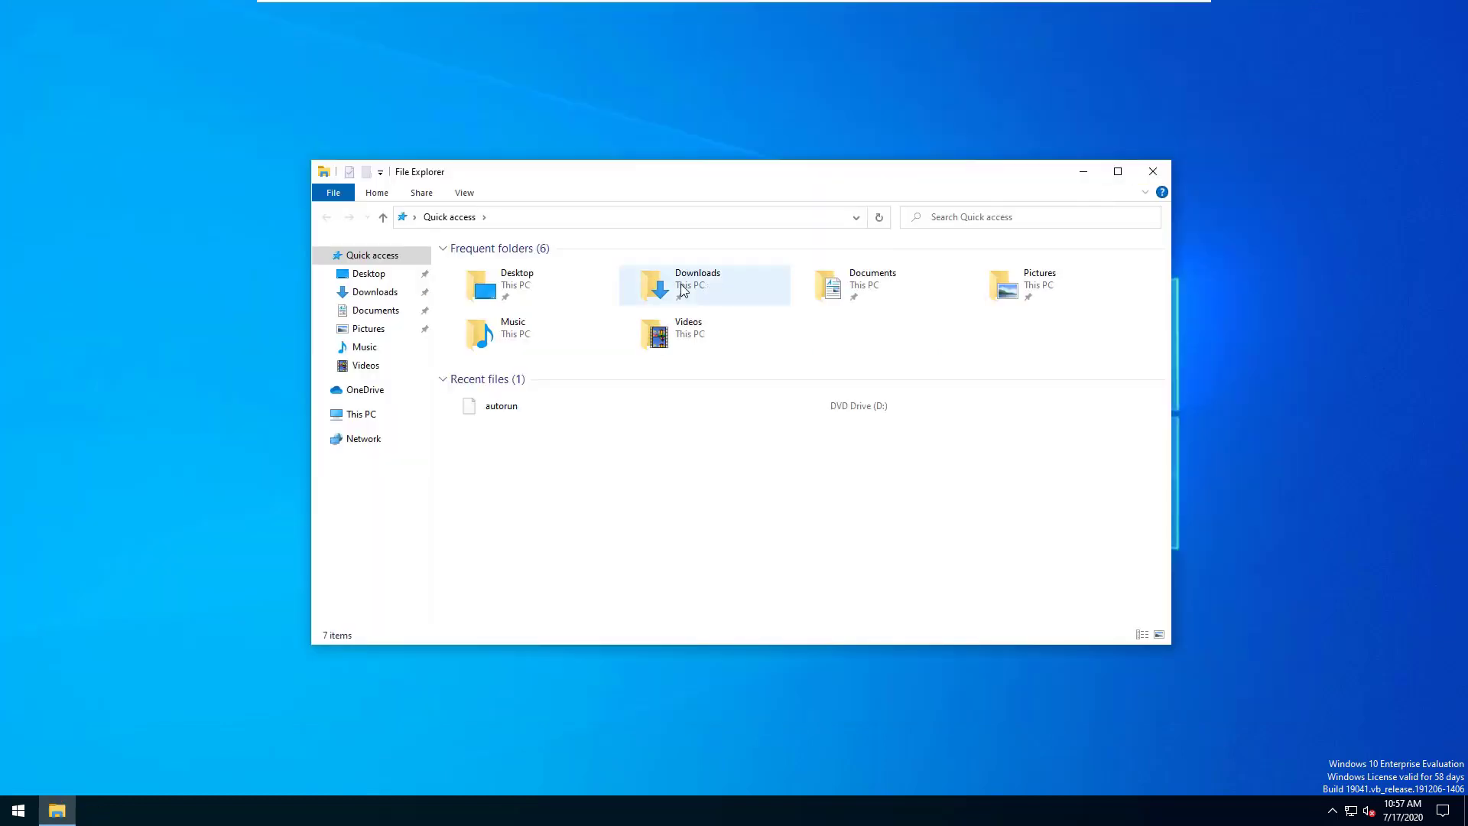
Step: Run setup from the SOLIDWORKS 2020 SP03 download folder as administrator, approving UAC
{"action": "double_click", "coordinate": [682, 289]}
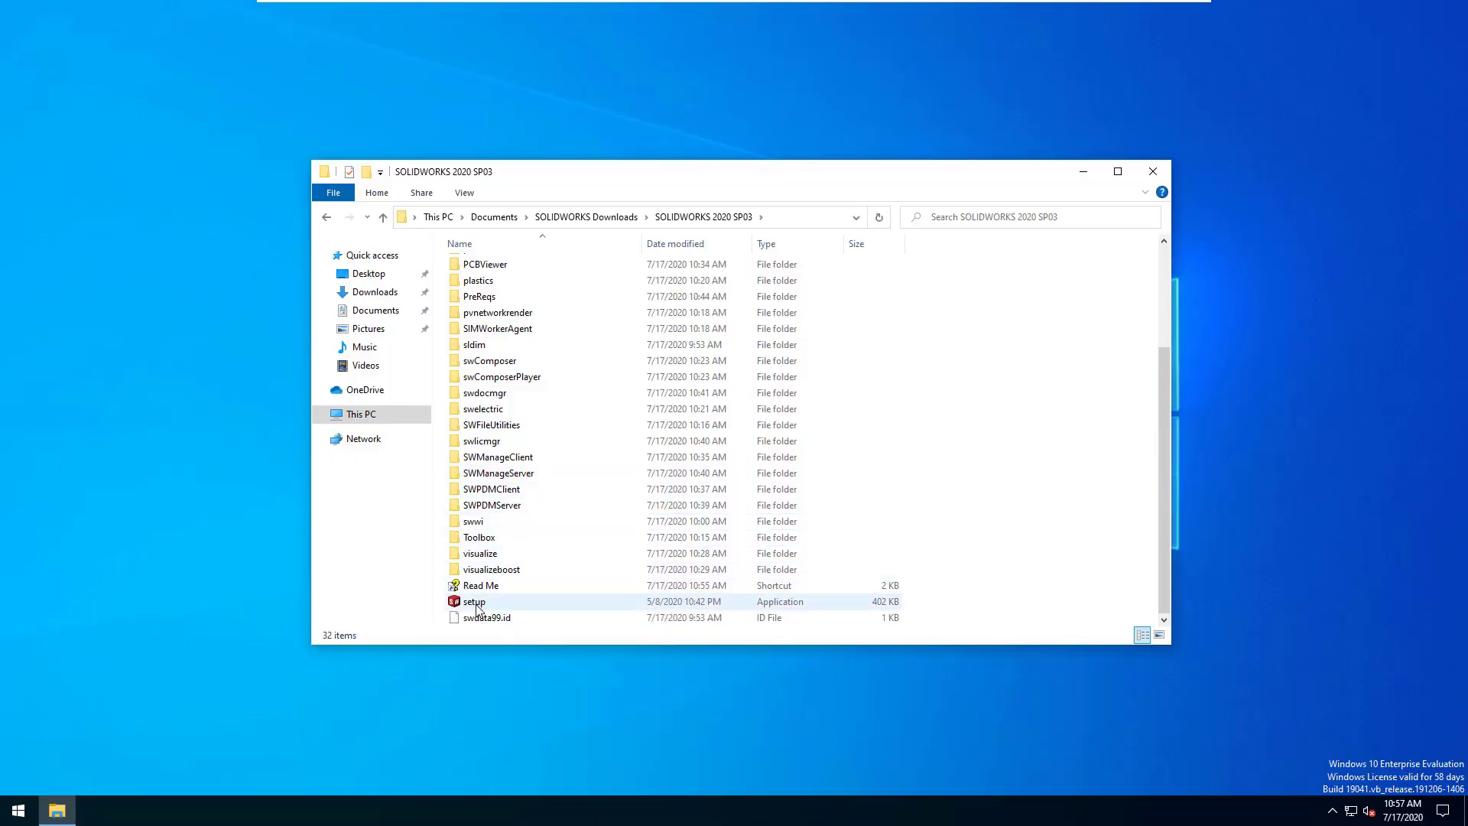
{"action": "right_click", "coordinate": [476, 606]}
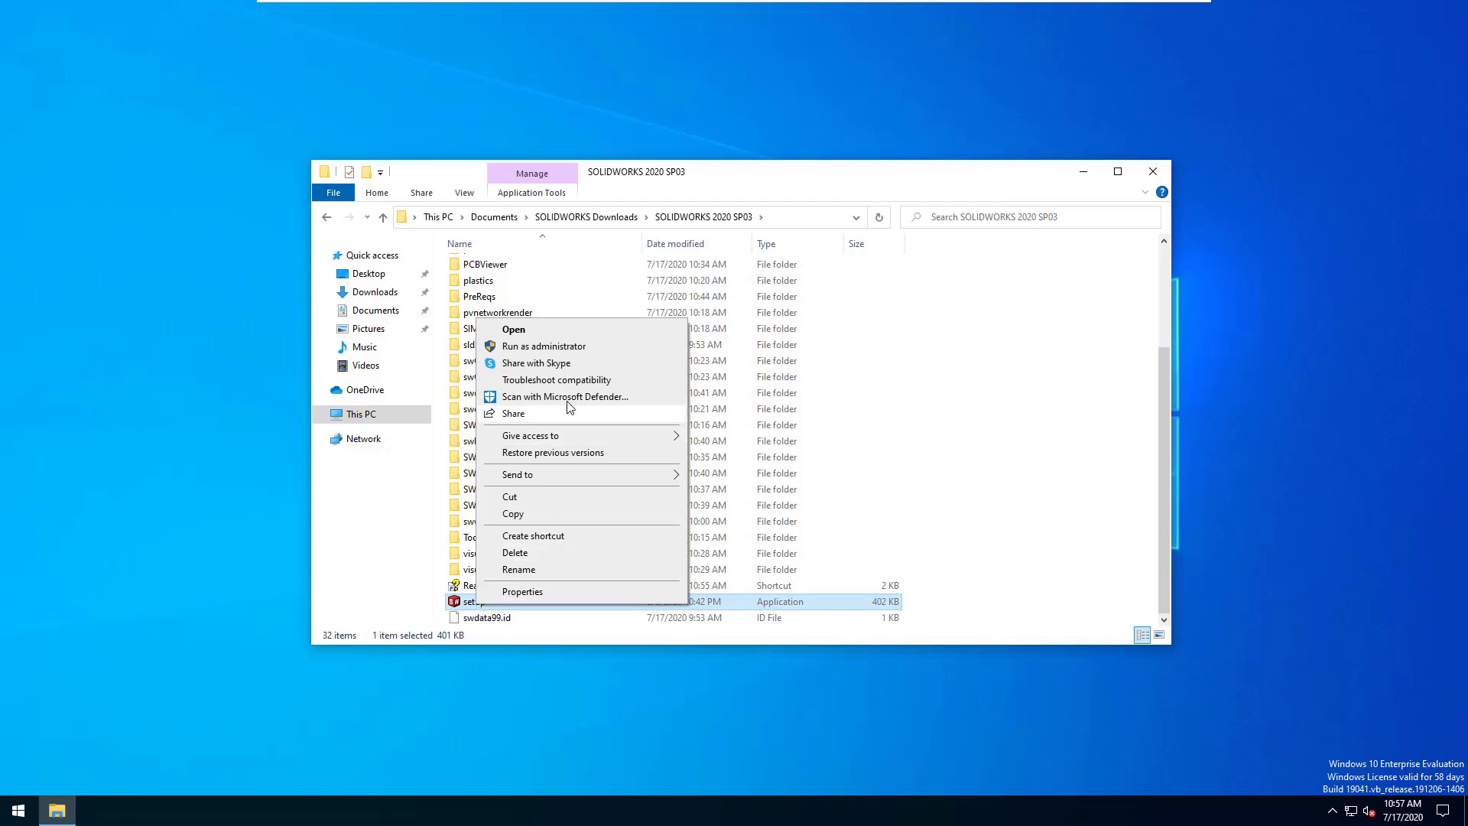
{"action": "left_click", "coordinate": [522, 348]}
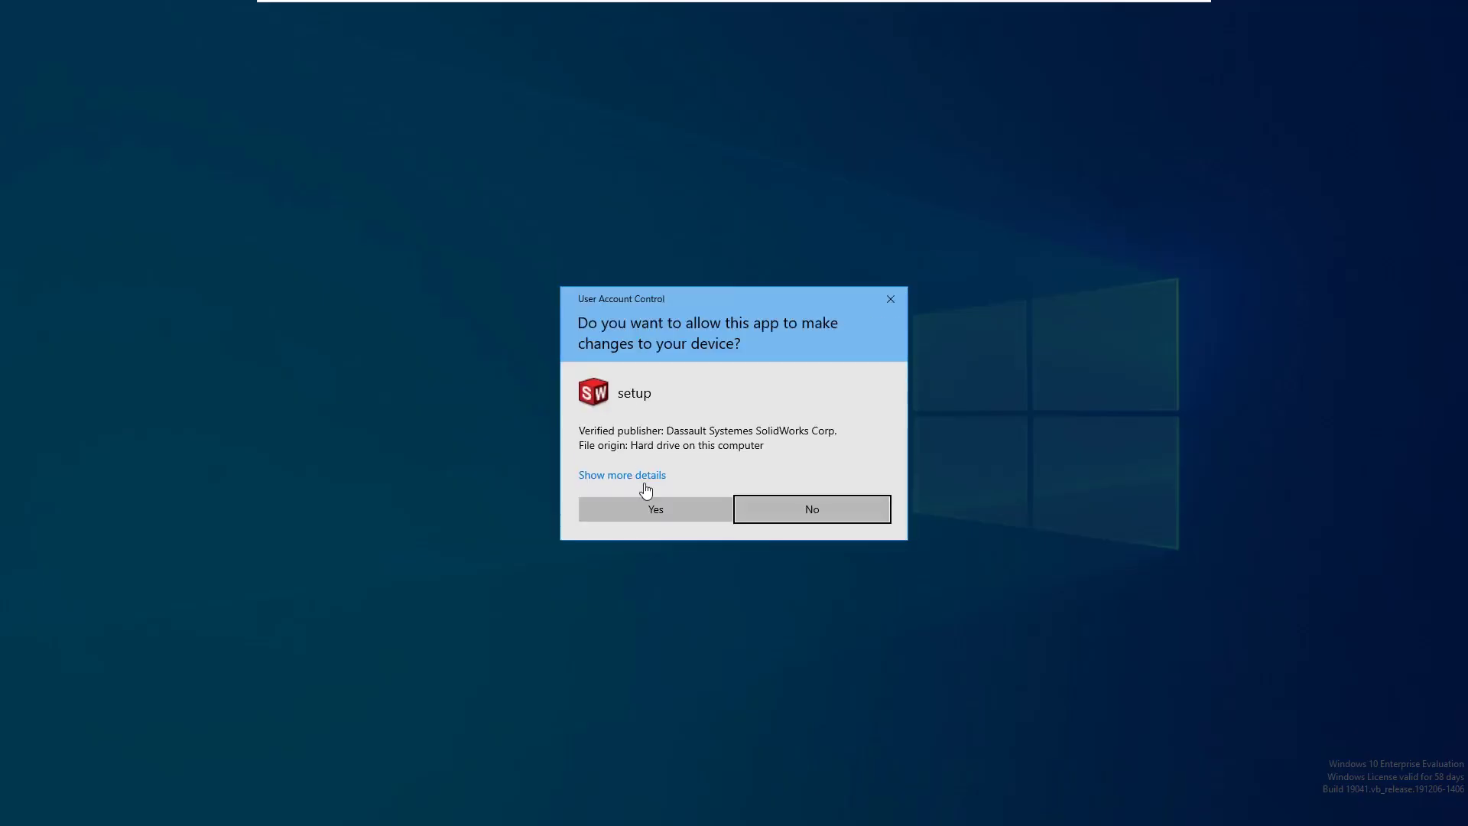
{"action": "left_click", "coordinate": [662, 511]}
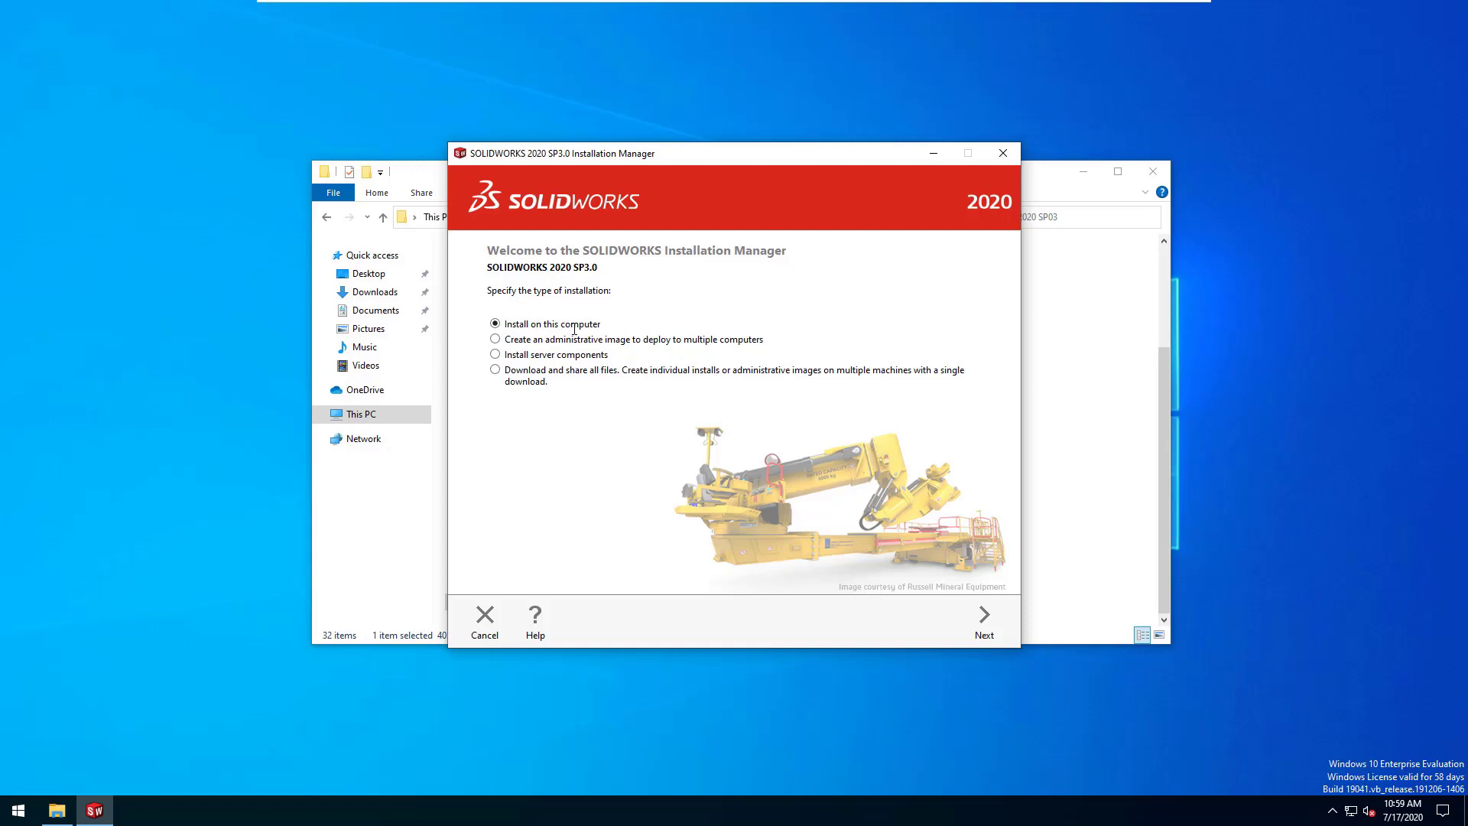
Step: Choose Install on this computer, confirm the serial number, and review products keeping eDrawings included
{"action": "left_click", "coordinate": [994, 624]}
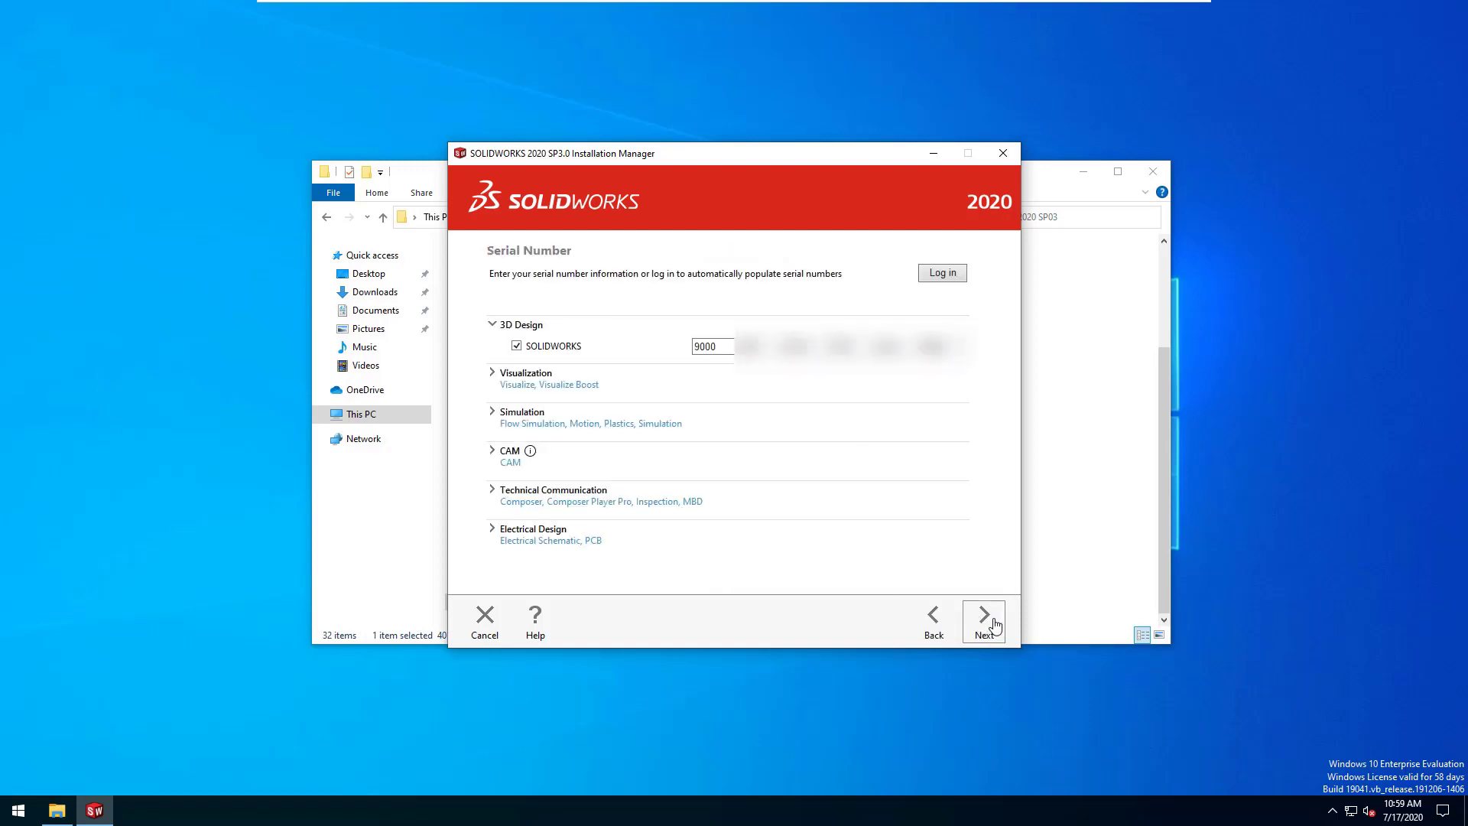
{"action": "left_click", "coordinate": [993, 625]}
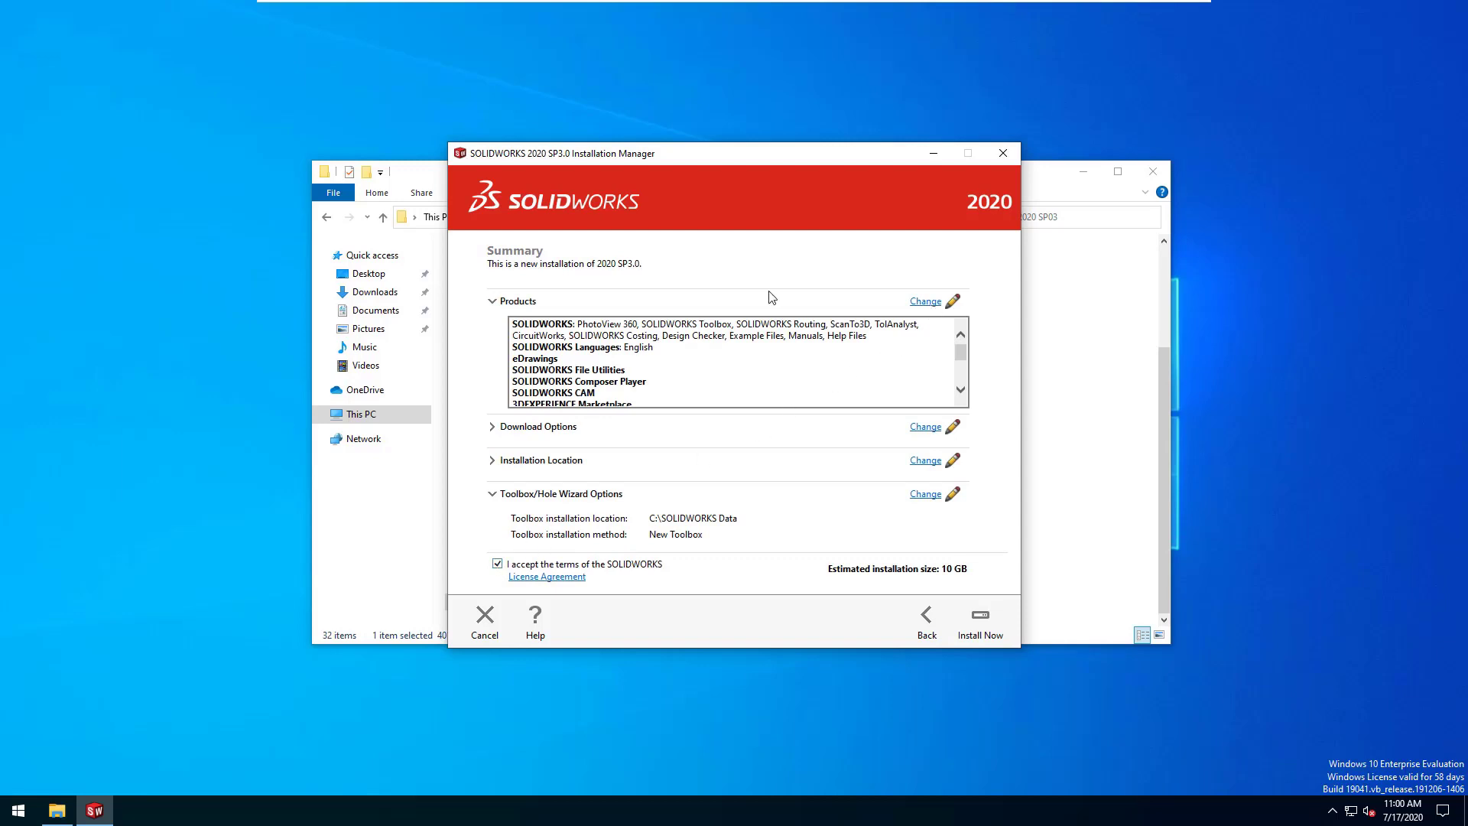
{"action": "left_click", "coordinate": [925, 302]}
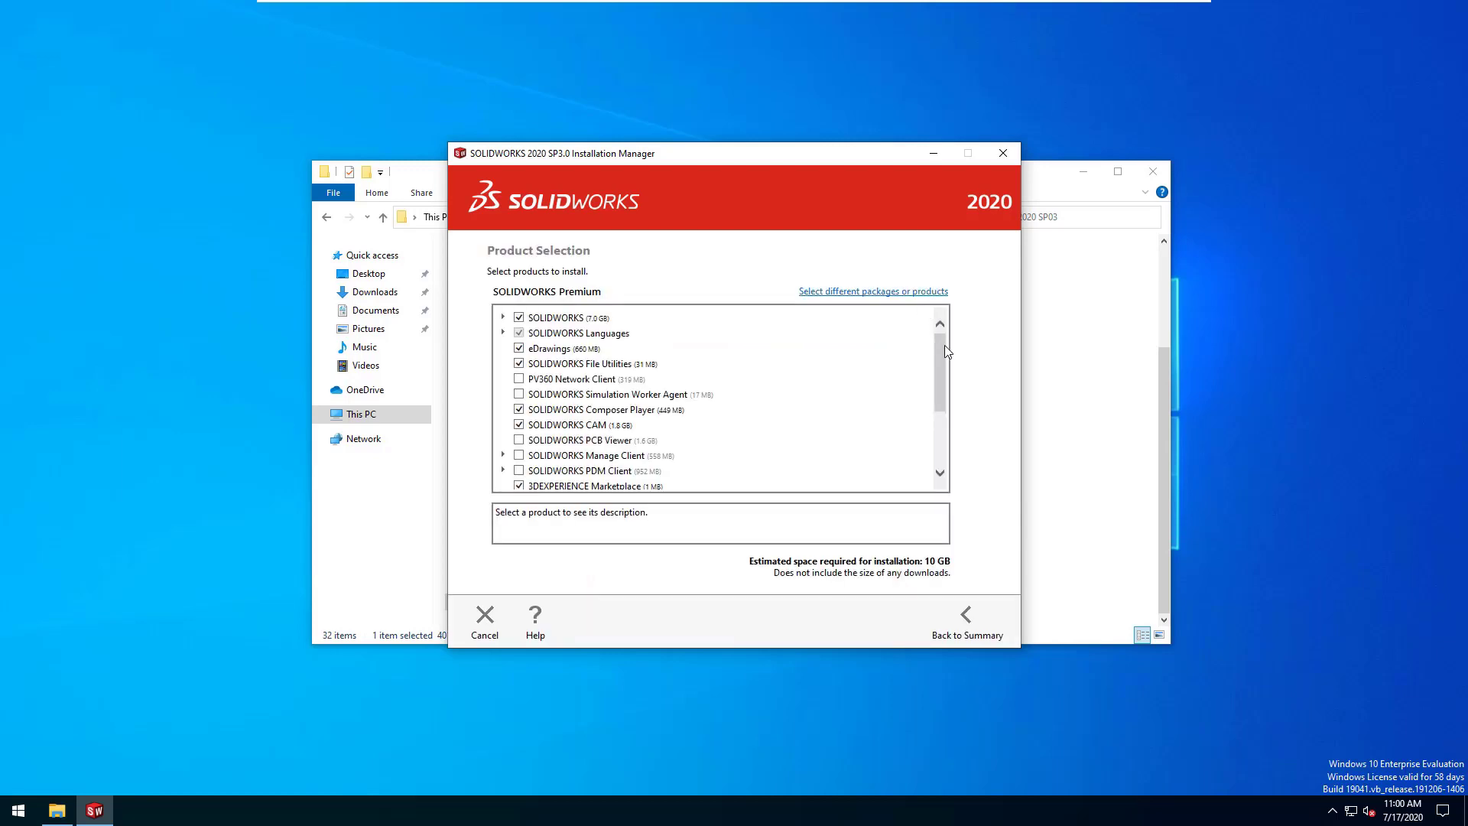
{"action": "mouse_move", "coordinate": [945, 350]}
{"action": "left_mouse_down"}
{"action": "mouse_move", "coordinate": [945, 393]}
{"action": "mouse_move", "coordinate": [948, 330]}
{"action": "left_mouse_up"}
{"action": "left_click", "coordinate": [520, 350]}
{"action": "left_click", "coordinate": [520, 350]}
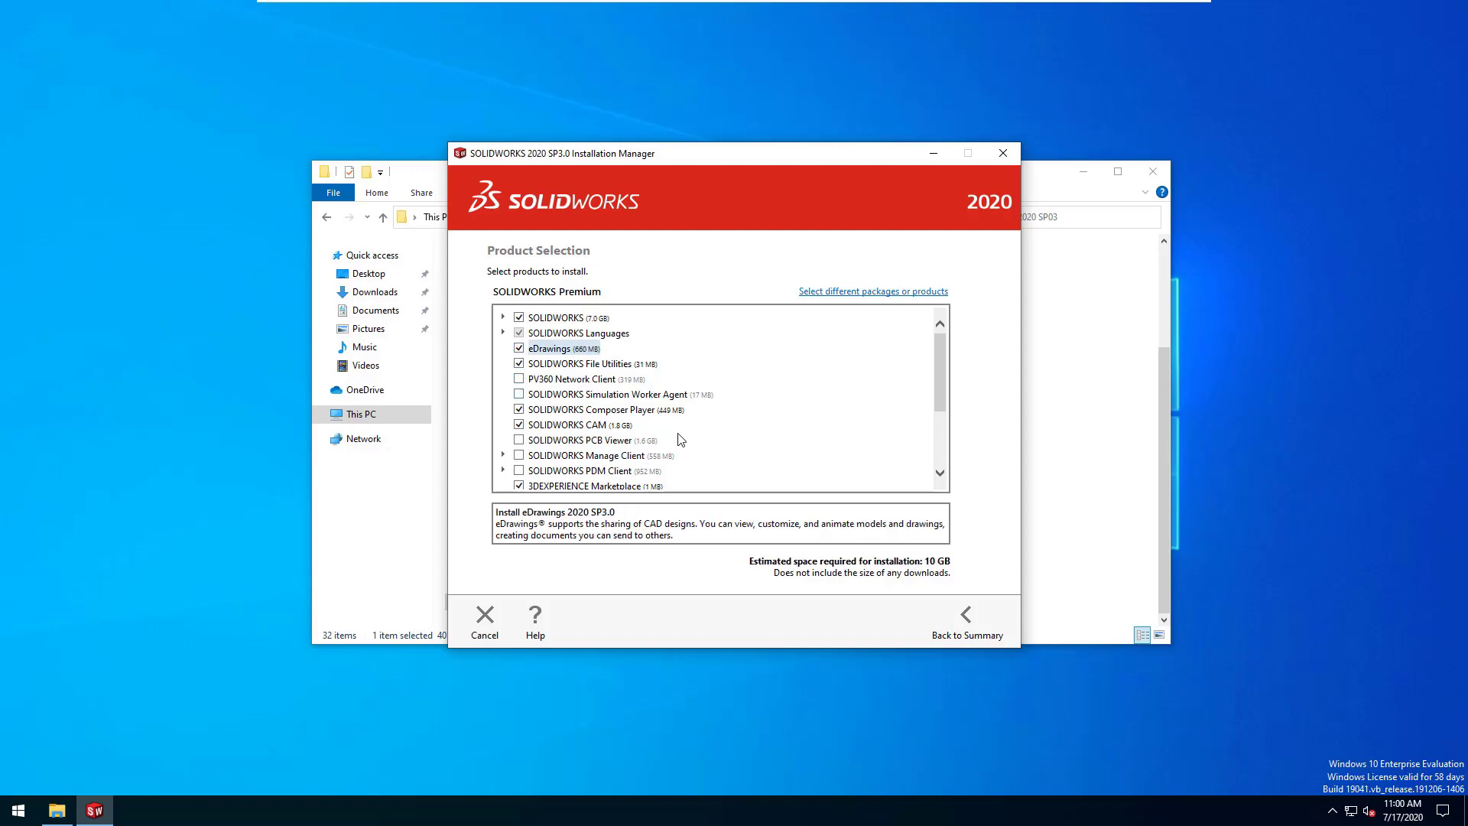
{"action": "left_click_drag", "start_coordinate": [939, 351], "coordinate": [933, 410]}
Step: Install SOLIDWORKS 2020 SP3.0 from the summary and finish, opening What's New
{"action": "left_click", "coordinate": [966, 619]}
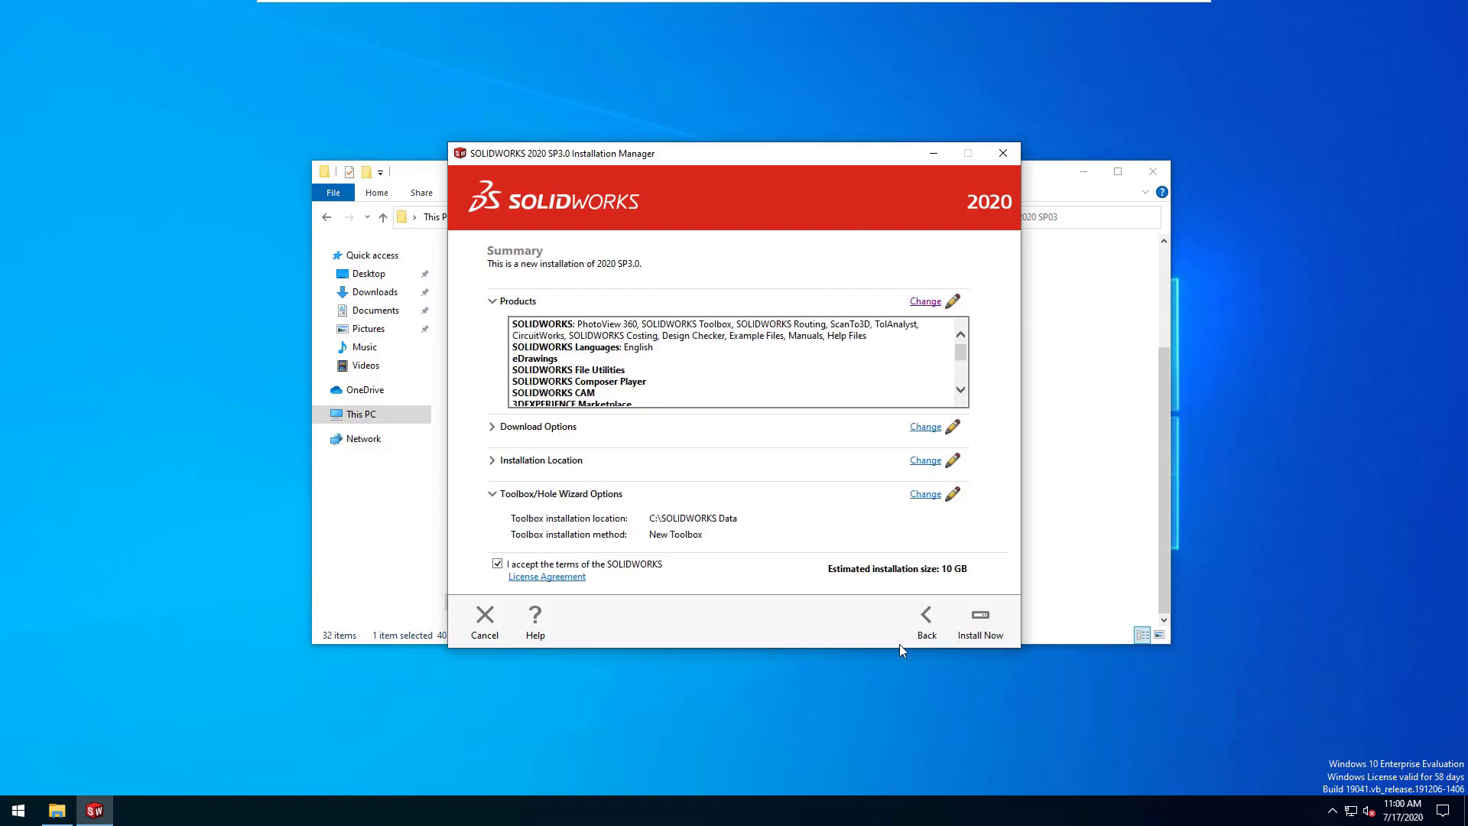
{"action": "left_click", "coordinate": [980, 621]}
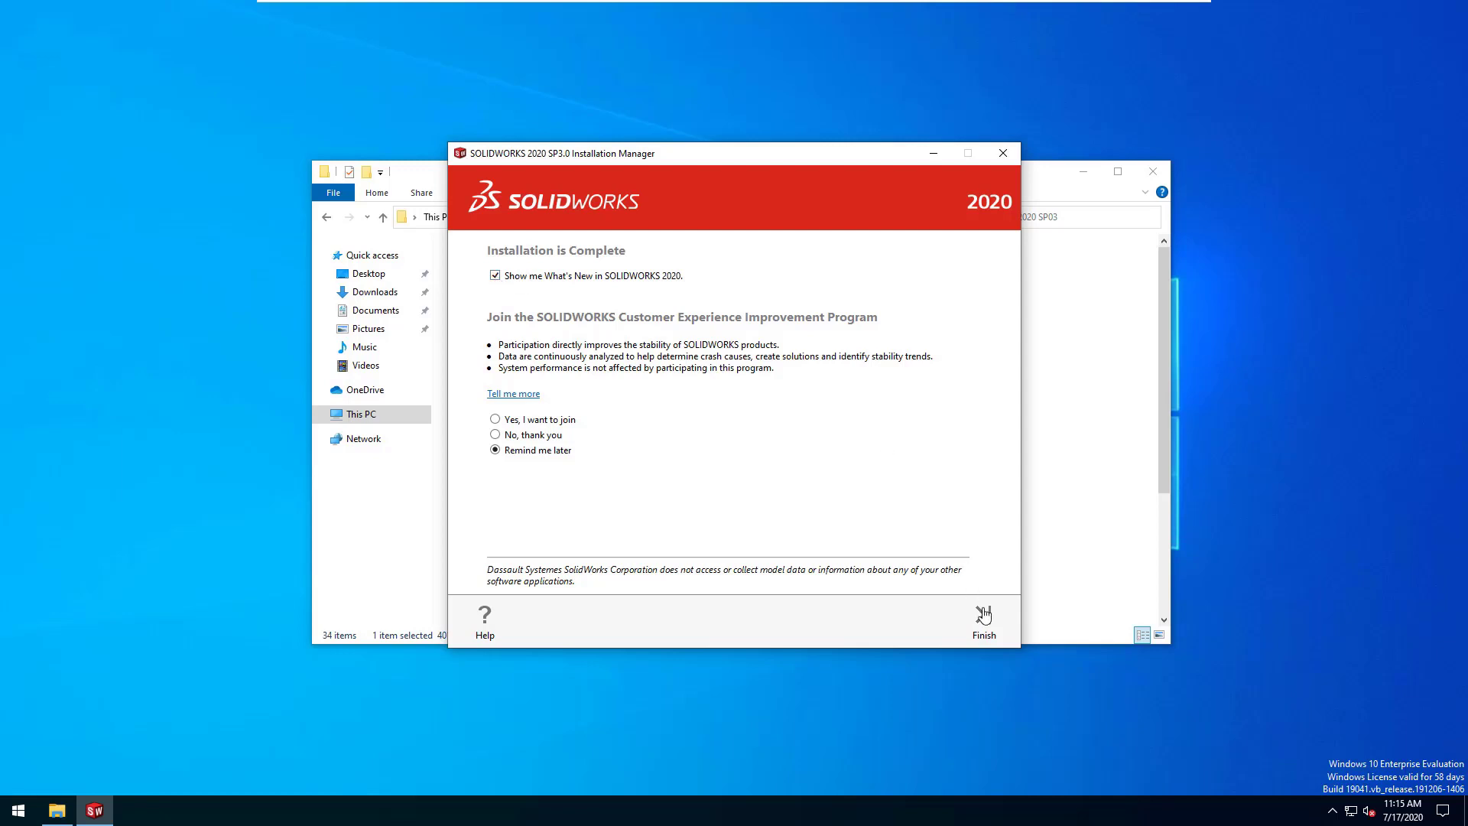
{"action": "left_click", "coordinate": [984, 617]}
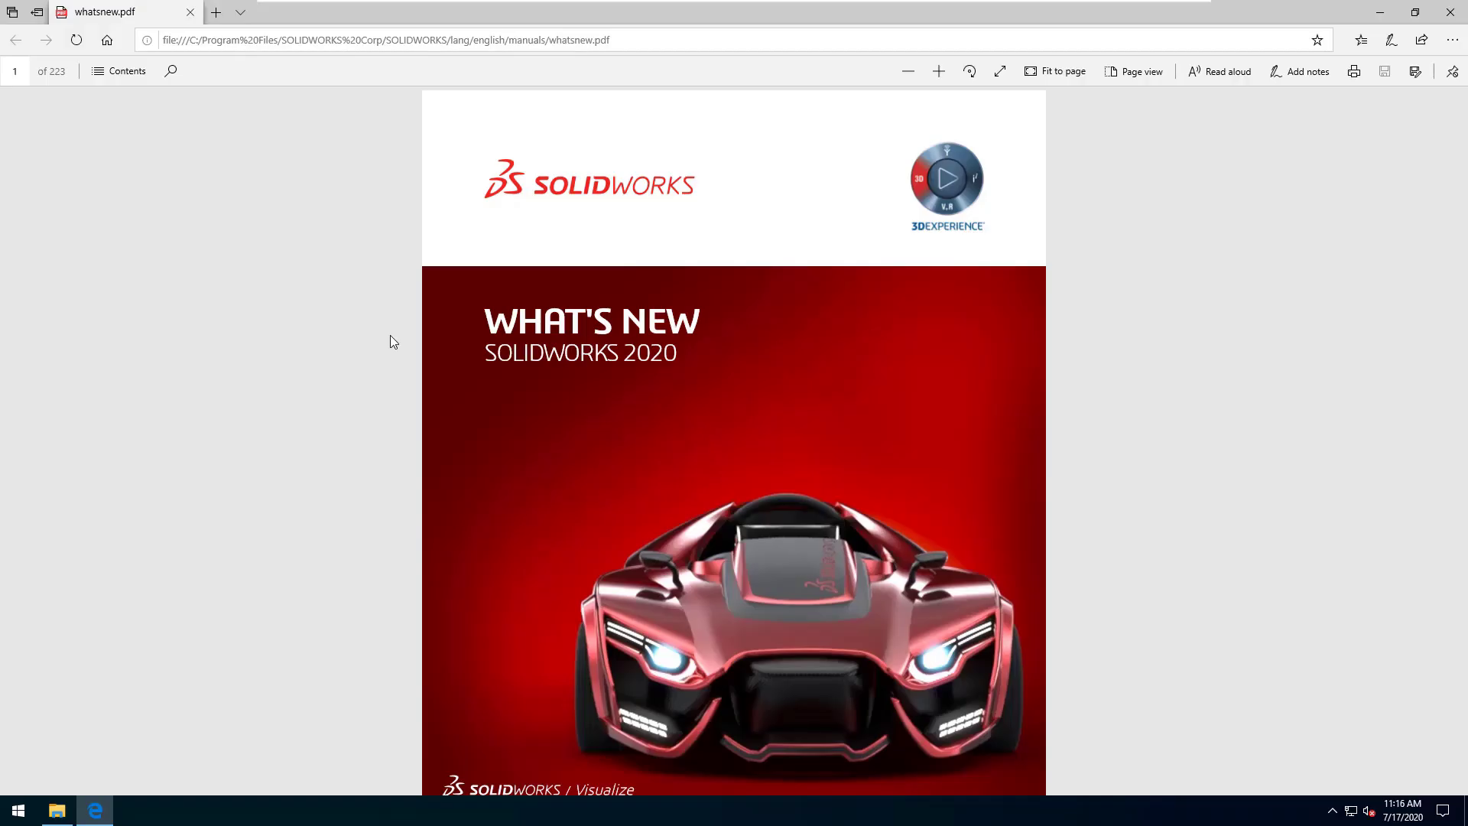
Step: Launch SOLIDWORKS 2020 by searching 'solidworks' in the Start menu
{"action": "left_click", "coordinate": [18, 813]}
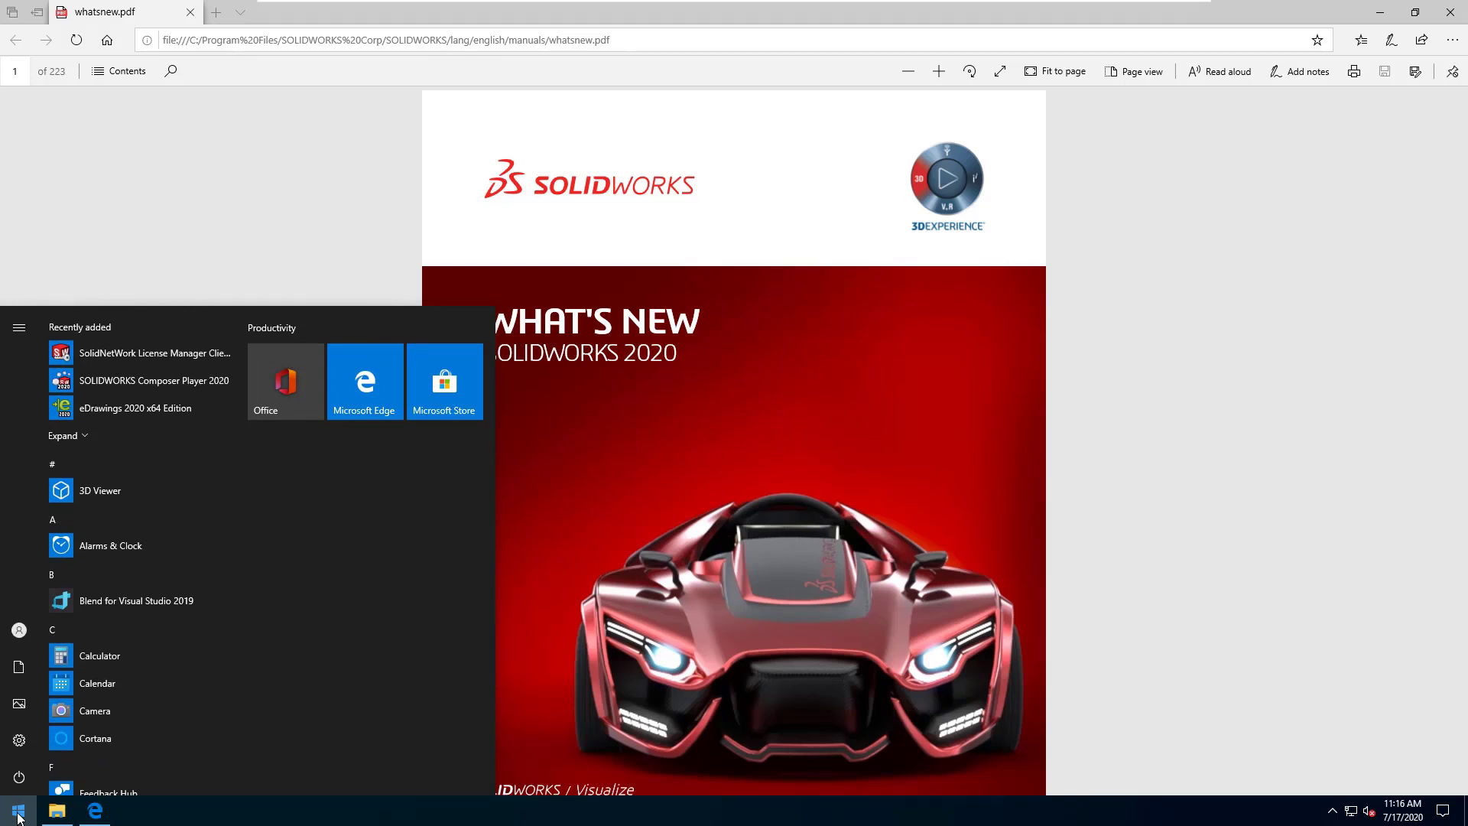
{"action": "type", "text": "solid"}
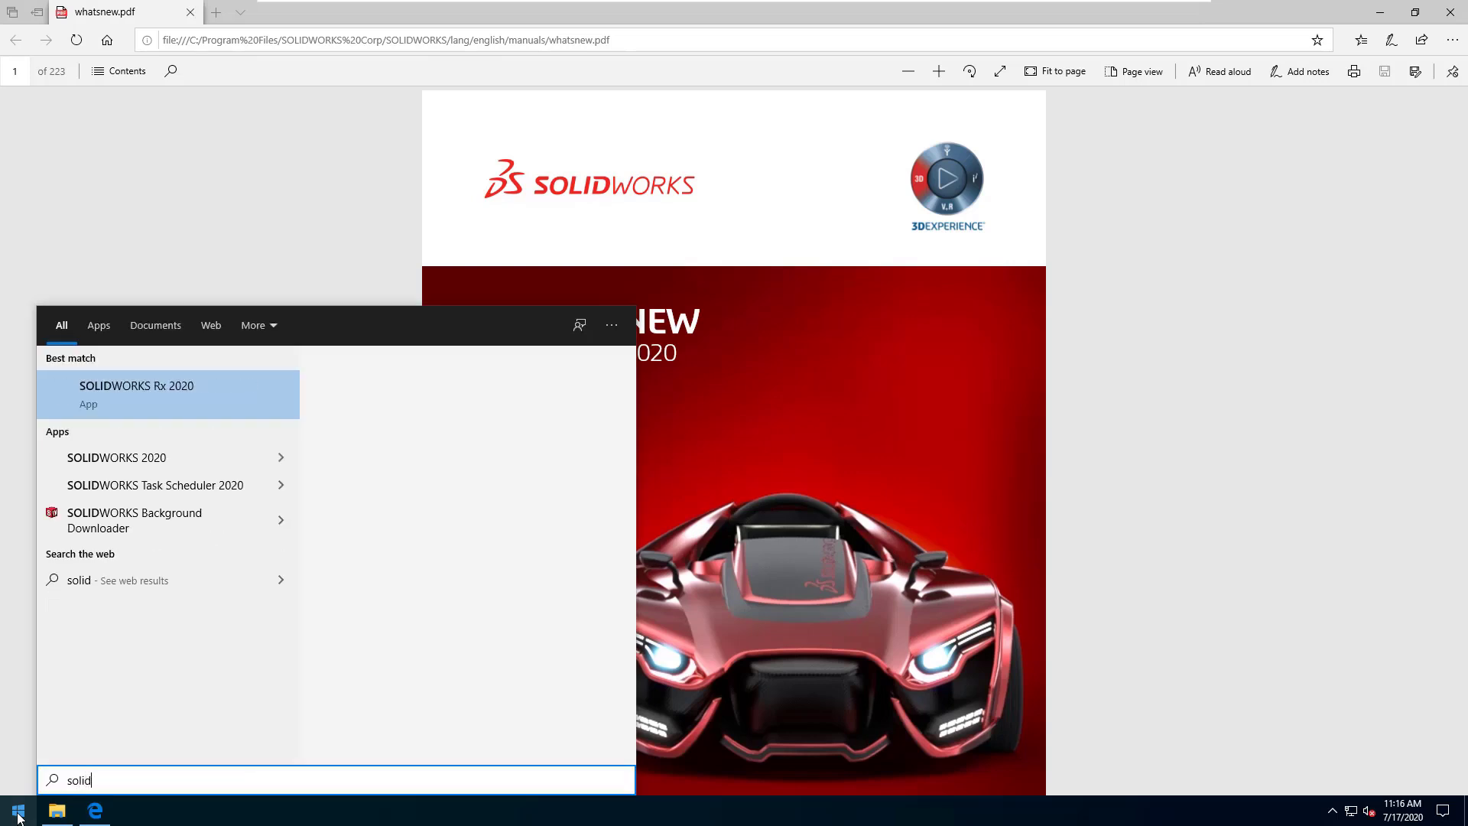
{"action": "type", "text": "works"}
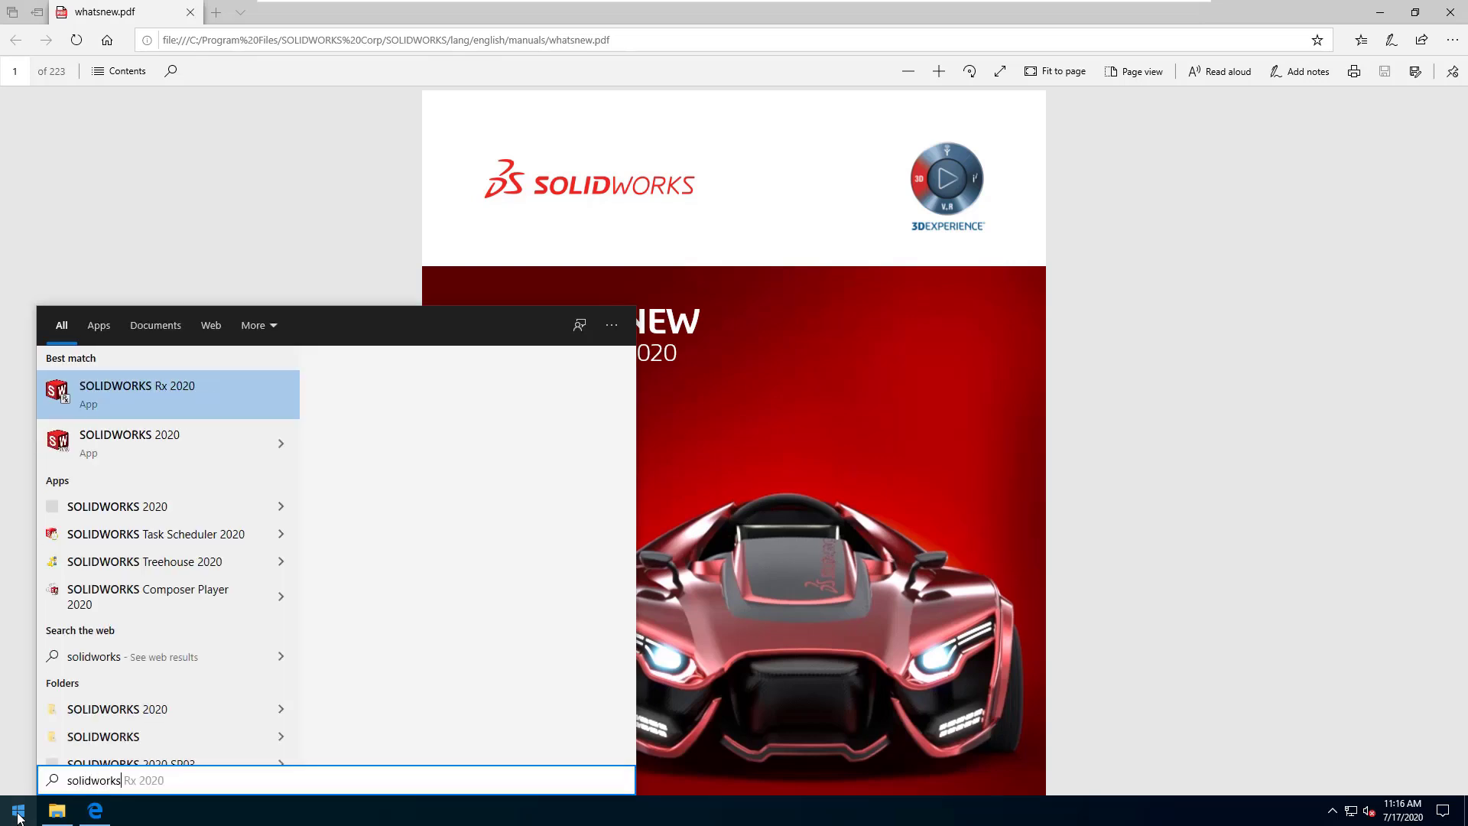
{"action": "left_click", "coordinate": [138, 448]}
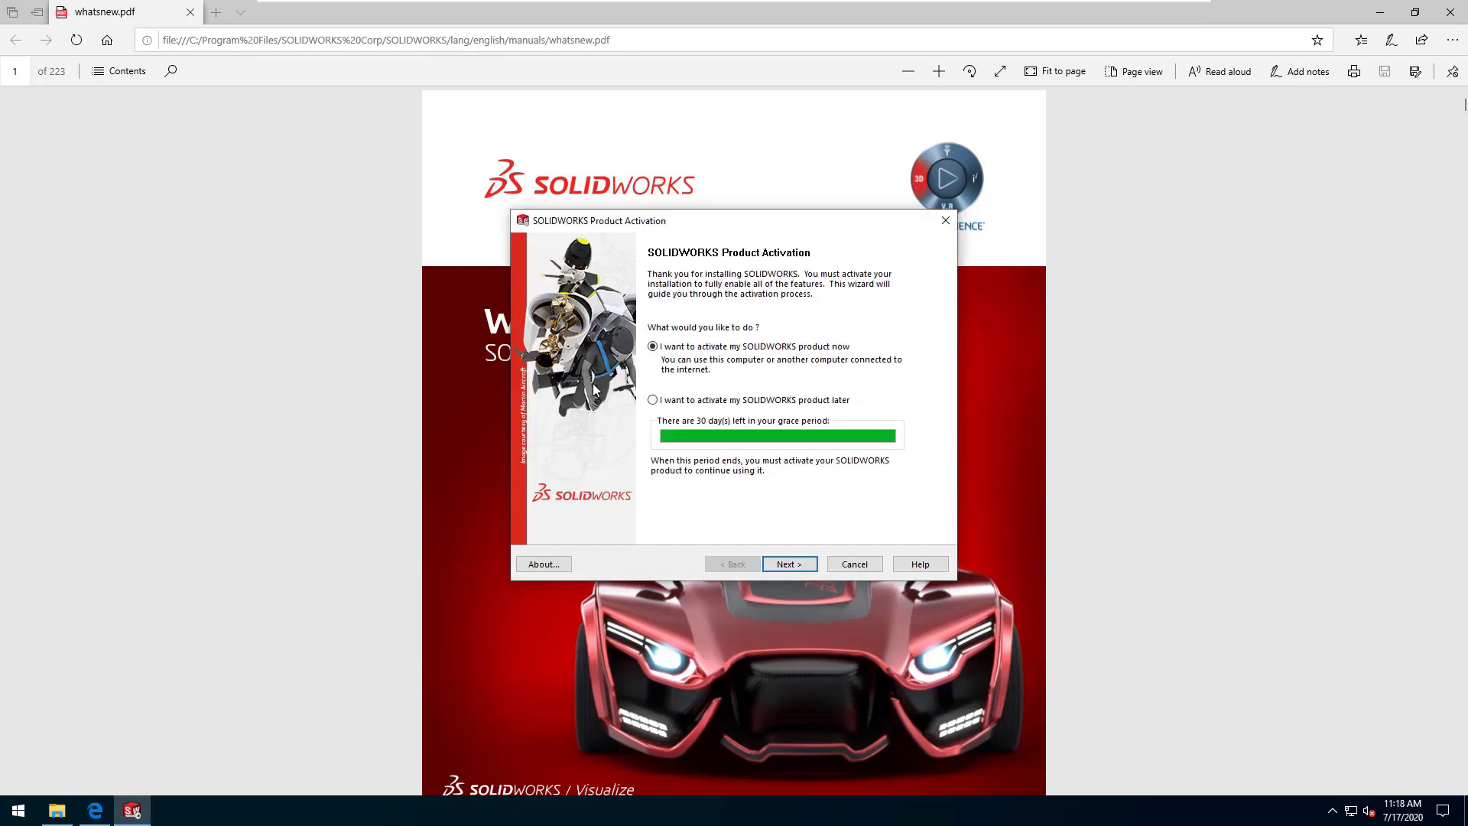
Step: Activate SOLIDWORKS automatically over the internet and accept the license agreement
{"action": "left_click", "coordinate": [795, 566]}
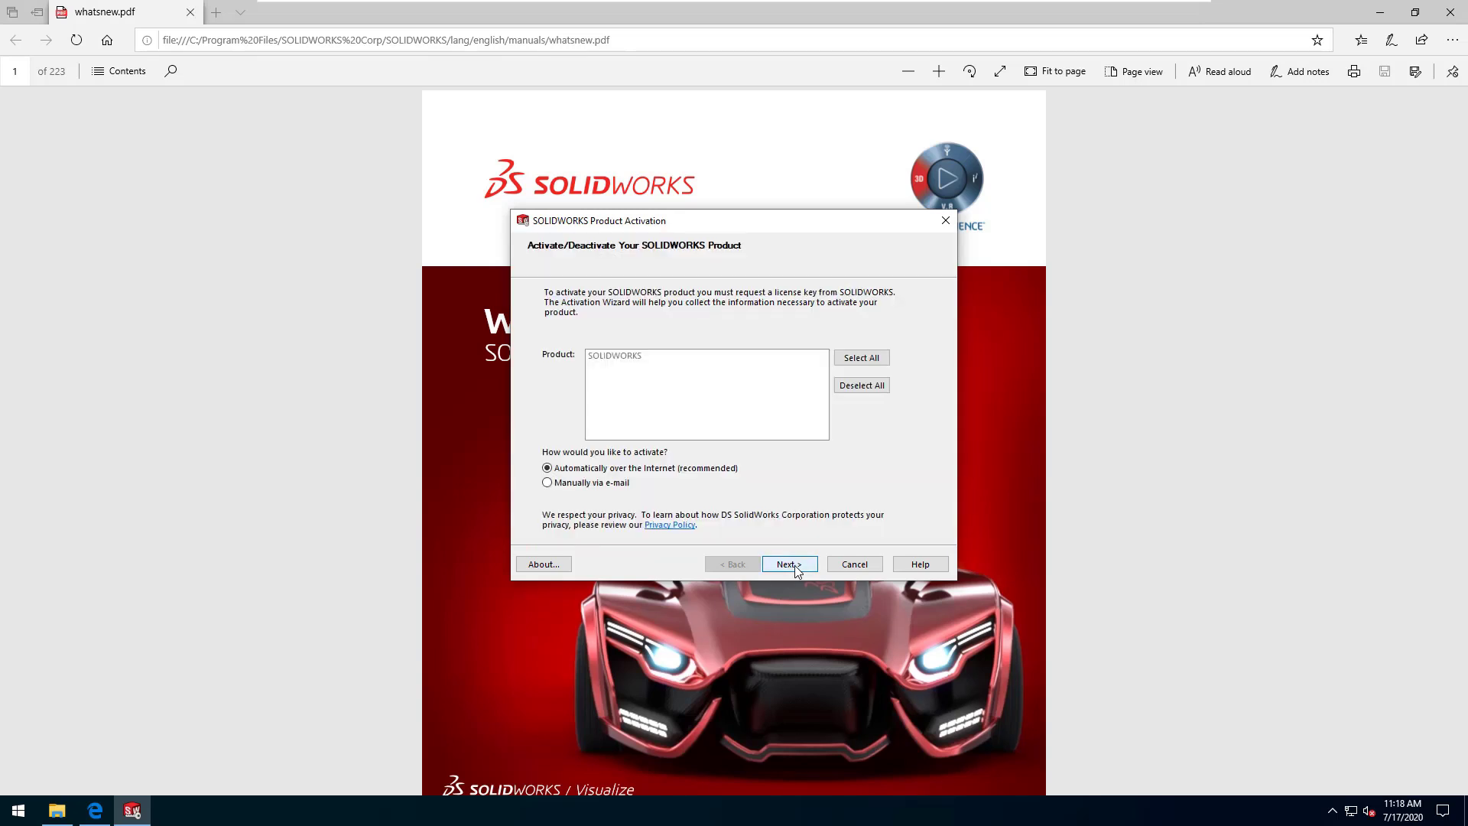
{"action": "left_click", "coordinate": [795, 566]}
{"action": "left_click", "coordinate": [791, 565]}
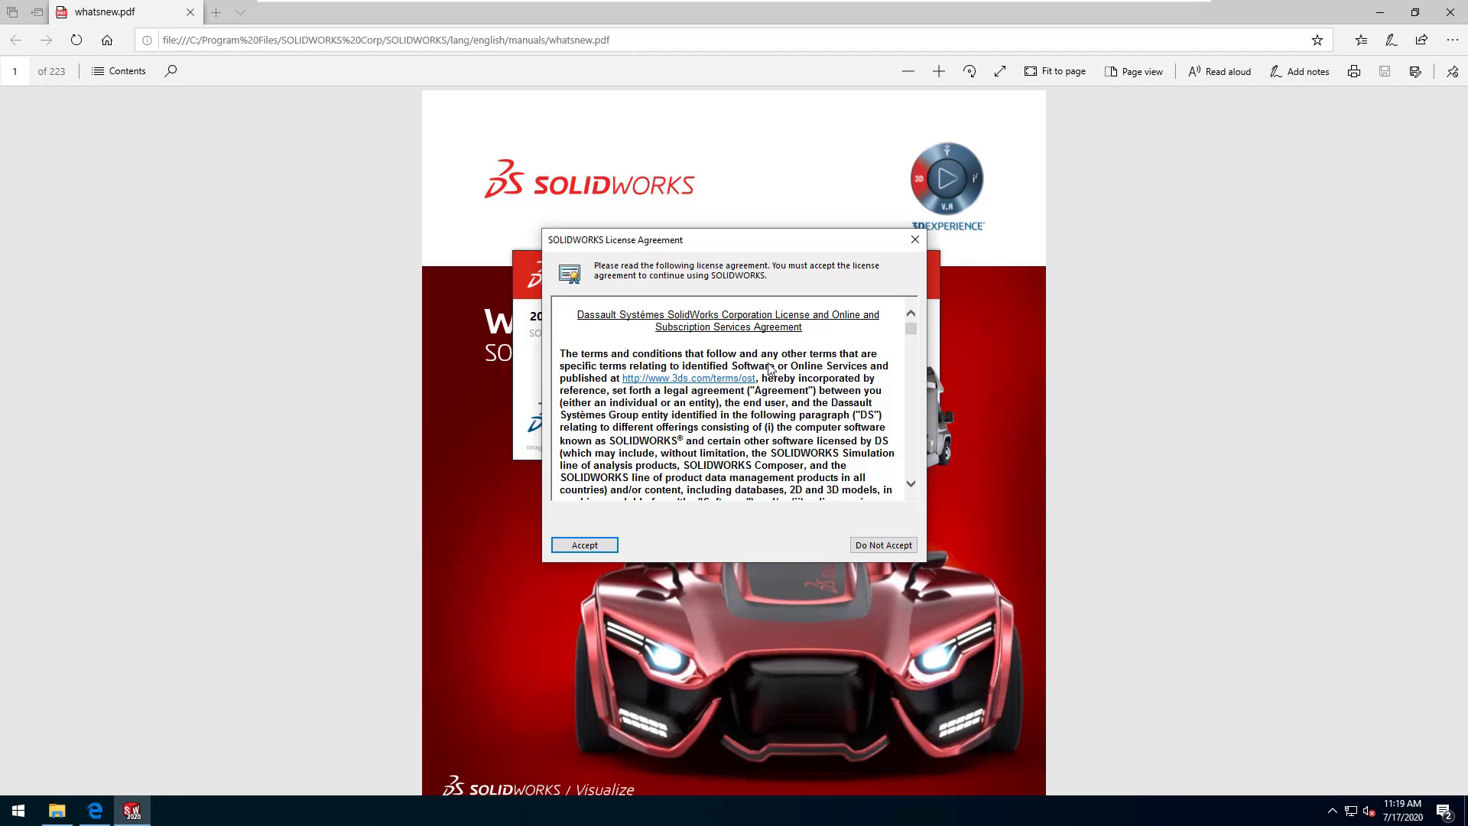
{"action": "left_click", "coordinate": [596, 544]}
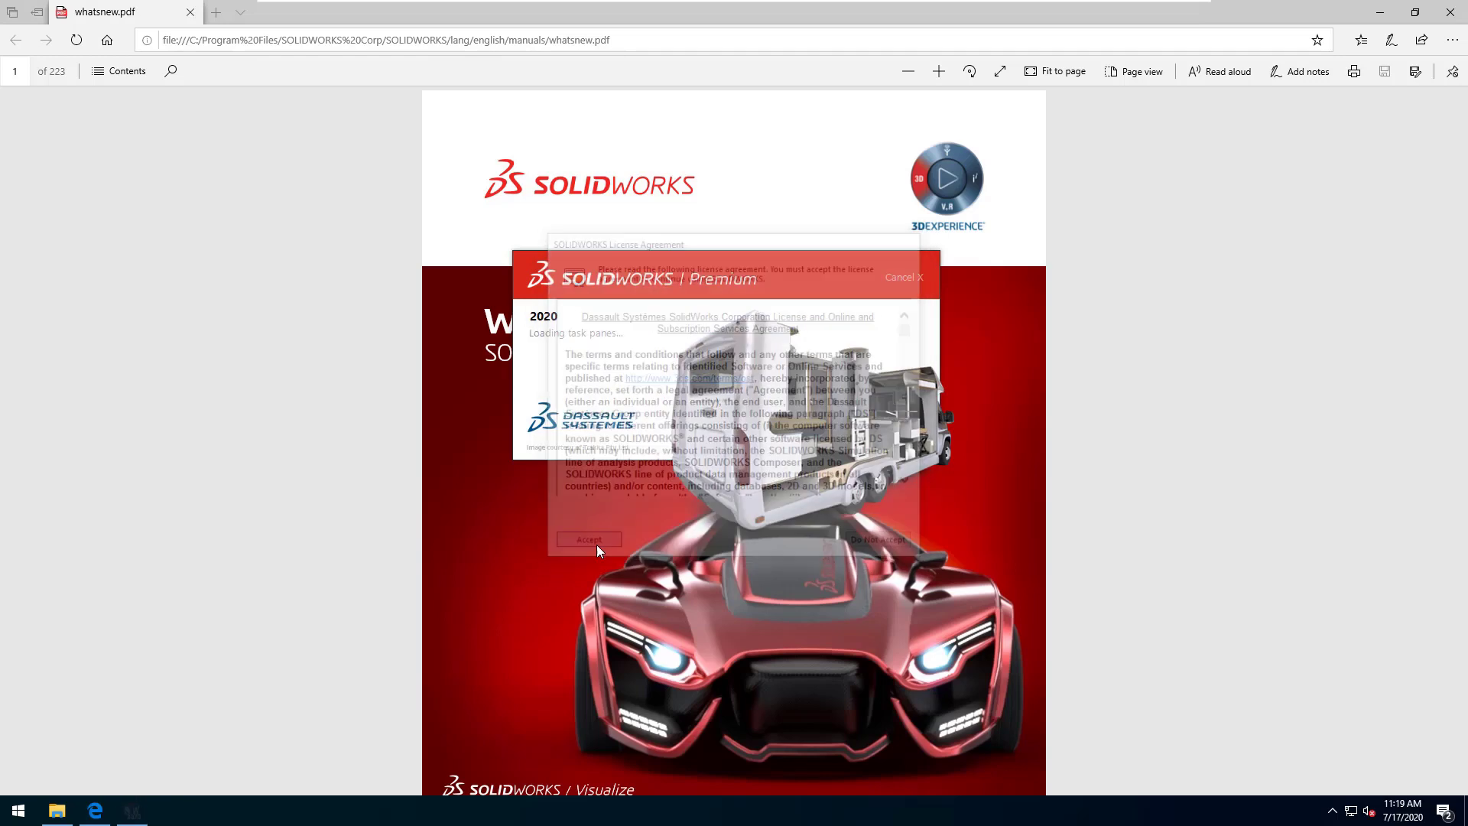